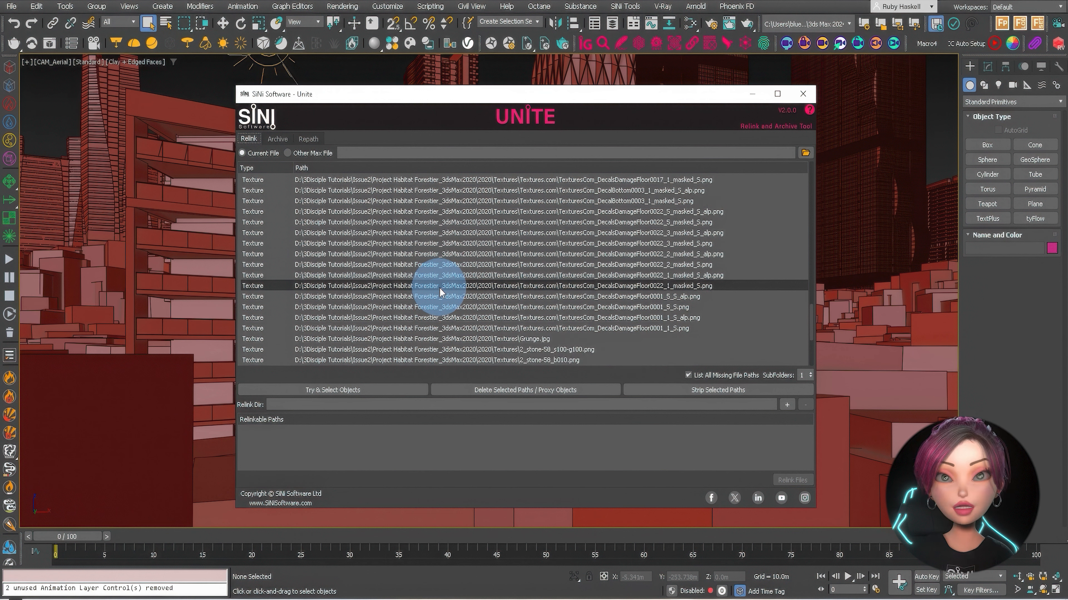
- Toggle the listing of all missing file paths off and on and look through the missing textures list
{"action": "left_click", "coordinate": [696, 373]}
{"action": "left_click", "coordinate": [691, 374]}
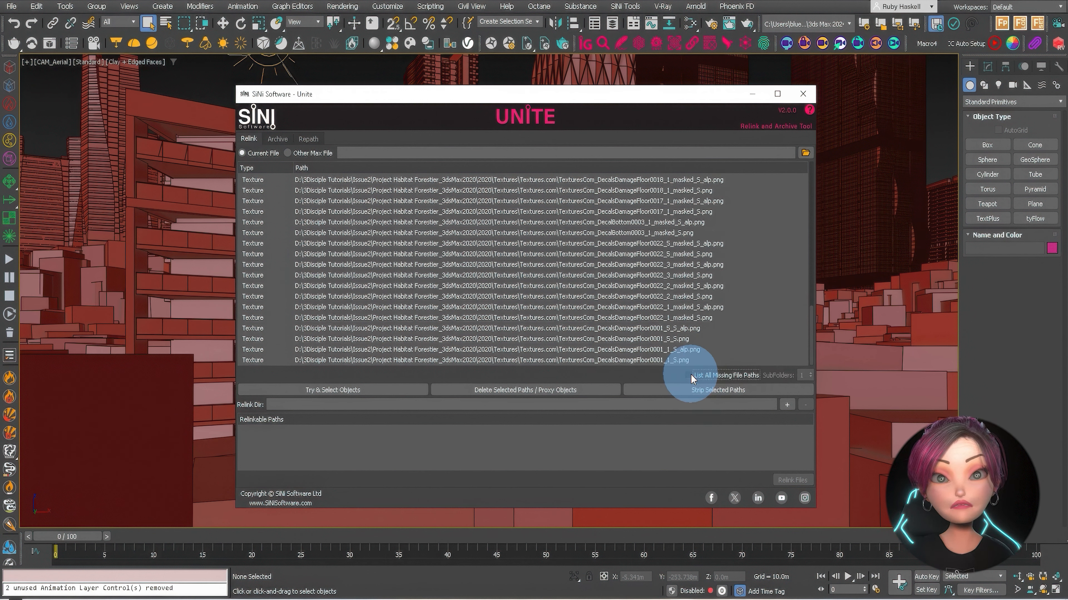
{"action": "left_click", "coordinate": [691, 375]}
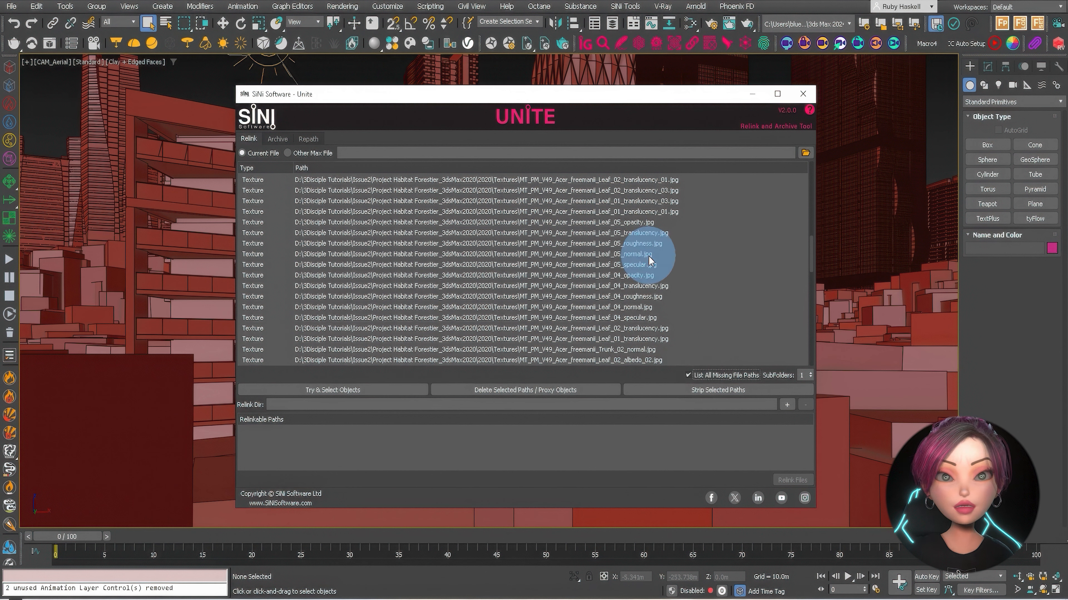
{"action": "scroll", "coordinate": [651, 291], "scroll_direction": "down", "scroll_amount": 6}
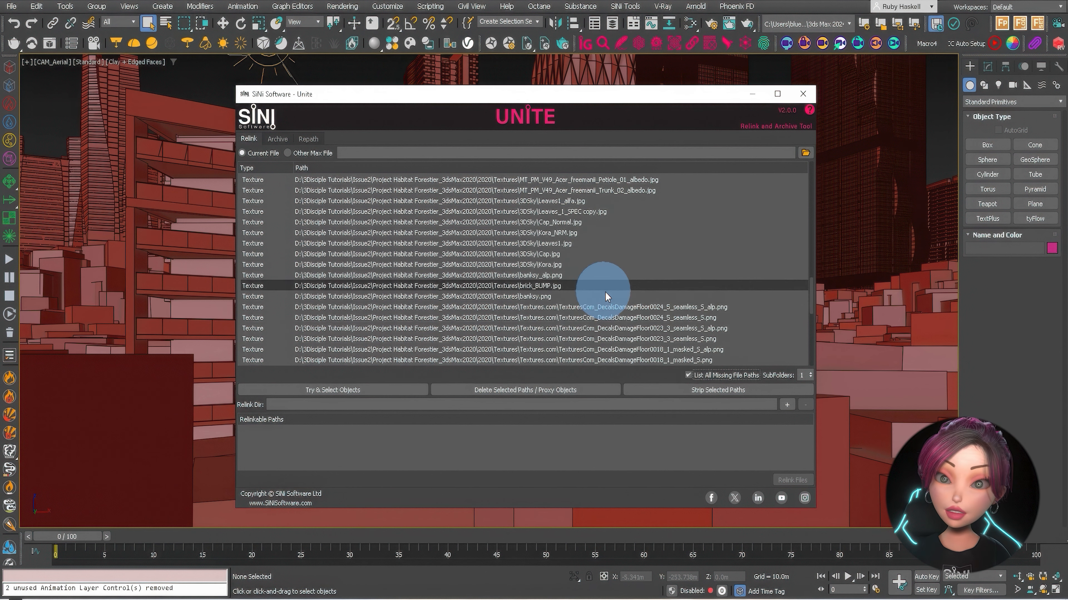
{"action": "scroll", "coordinate": [641, 295], "scroll_direction": "down", "scroll_amount": 7}
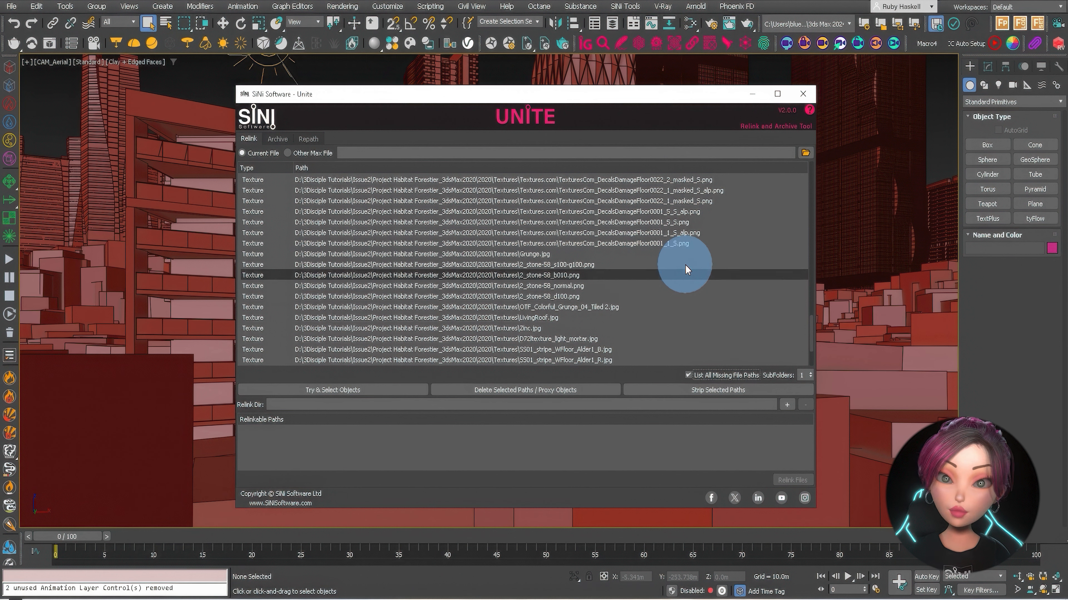
{"action": "left_click", "coordinate": [694, 376]}
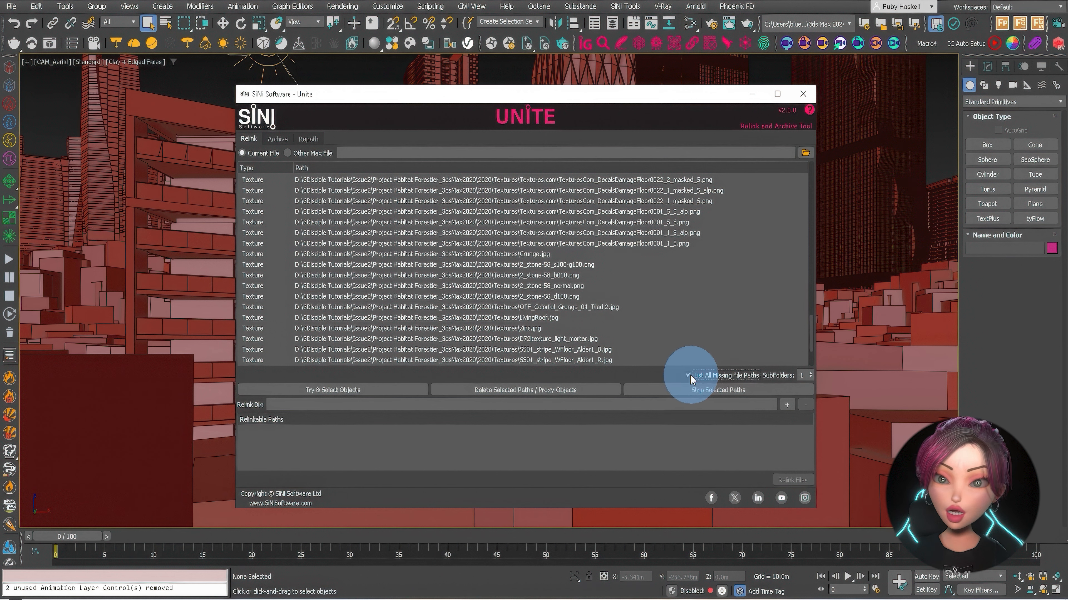
{"action": "left_click", "coordinate": [689, 374]}
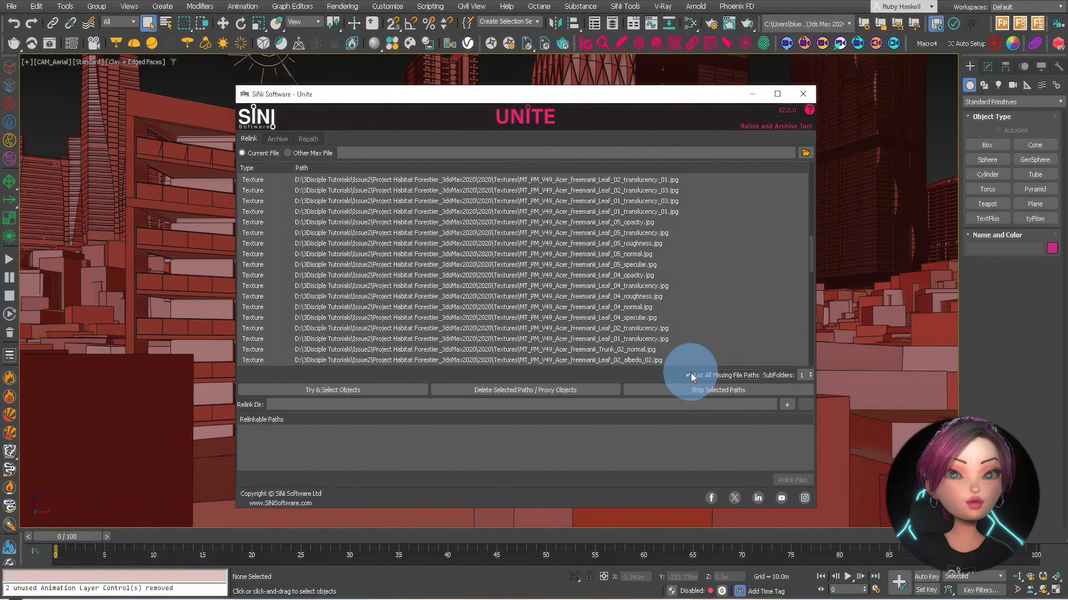
{"action": "left_click_drag", "start_coordinate": [810, 257], "coordinate": [817, 343]}
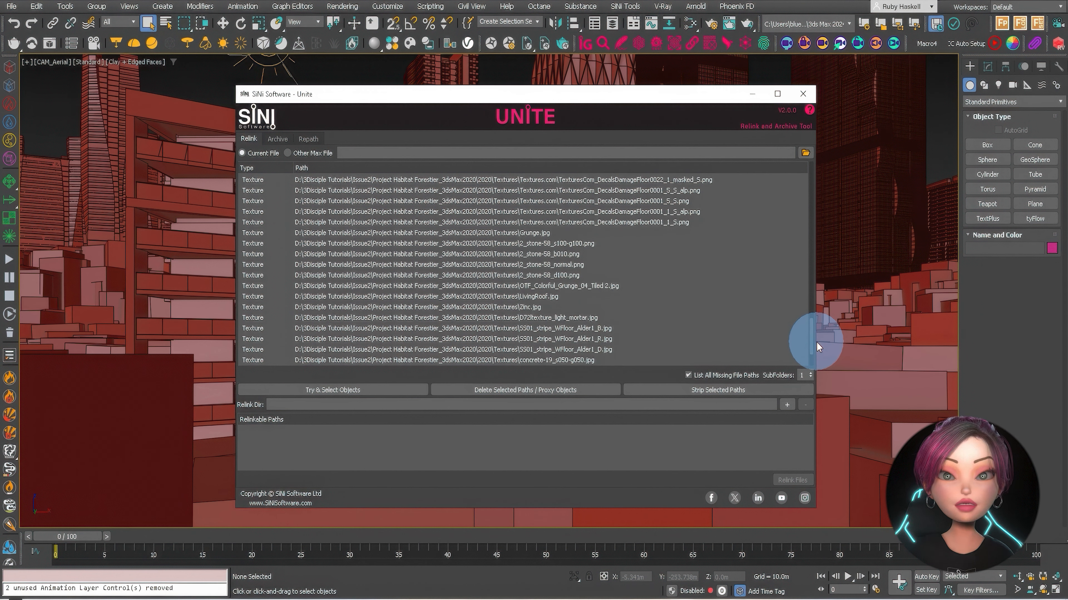
{"action": "left_click_drag", "start_coordinate": [816, 342], "coordinate": [720, 335]}
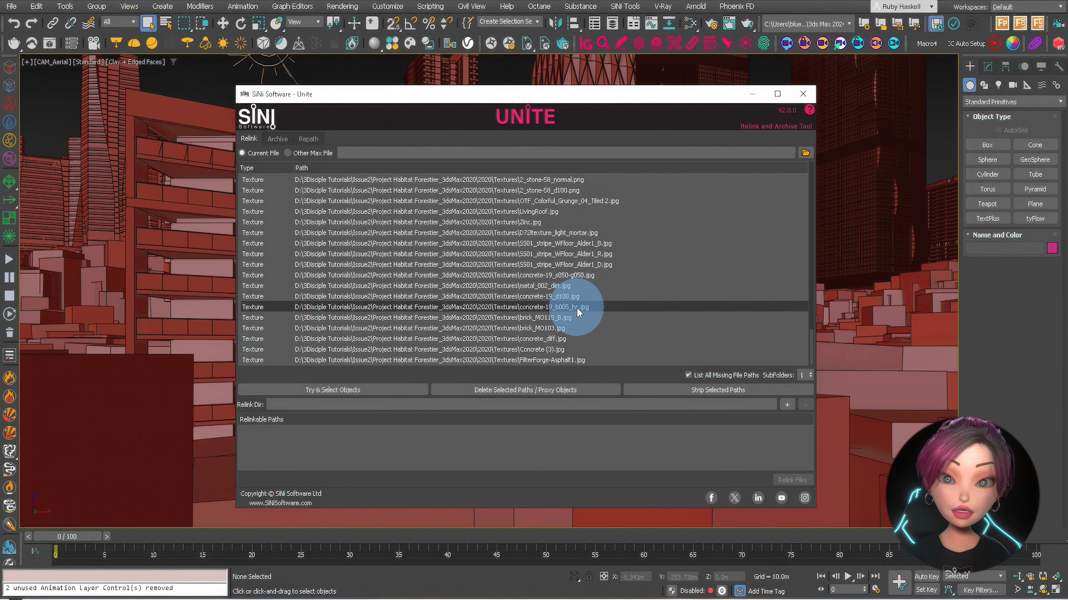
- Open the IgNite settings to review the Empty Mtl Editor on File Open option and close IgNite
{"action": "left_click", "coordinate": [586, 42]}
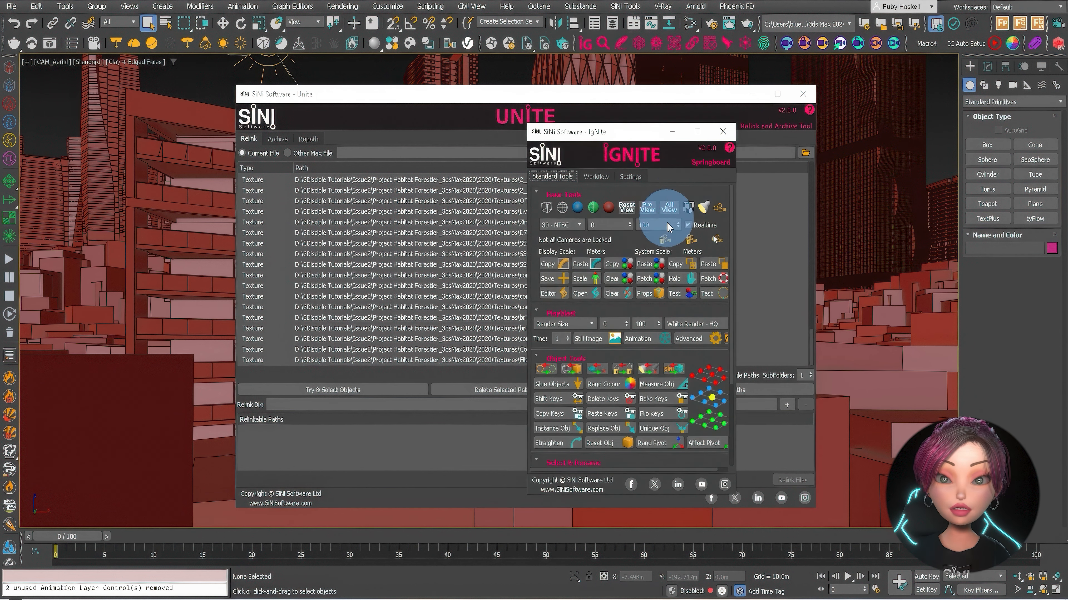
{"action": "left_click", "coordinate": [630, 177]}
{"action": "left_click", "coordinate": [557, 237]}
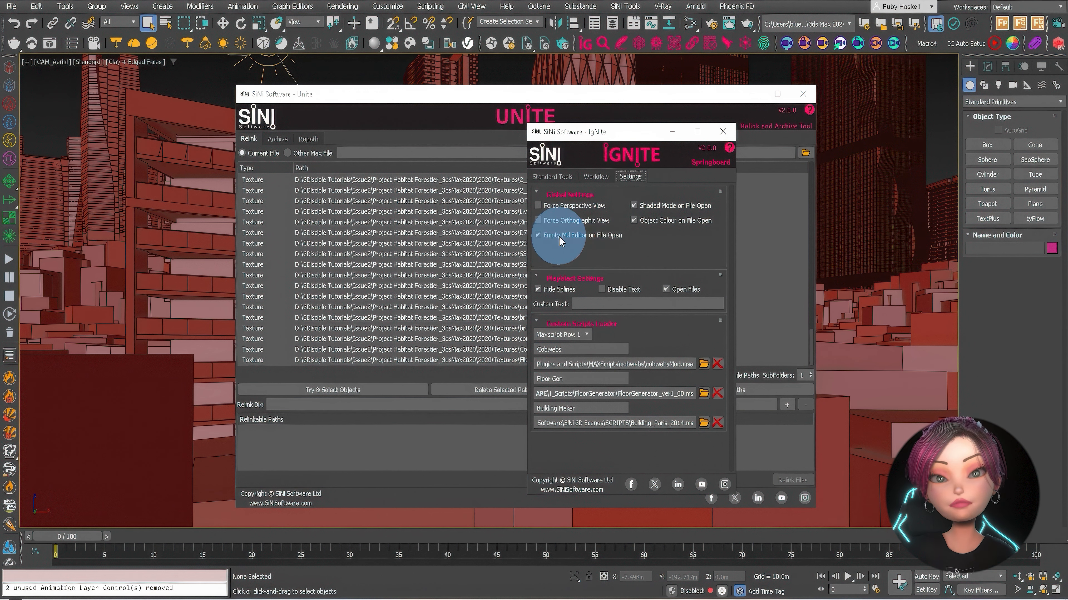
{"action": "left_click", "coordinate": [722, 131]}
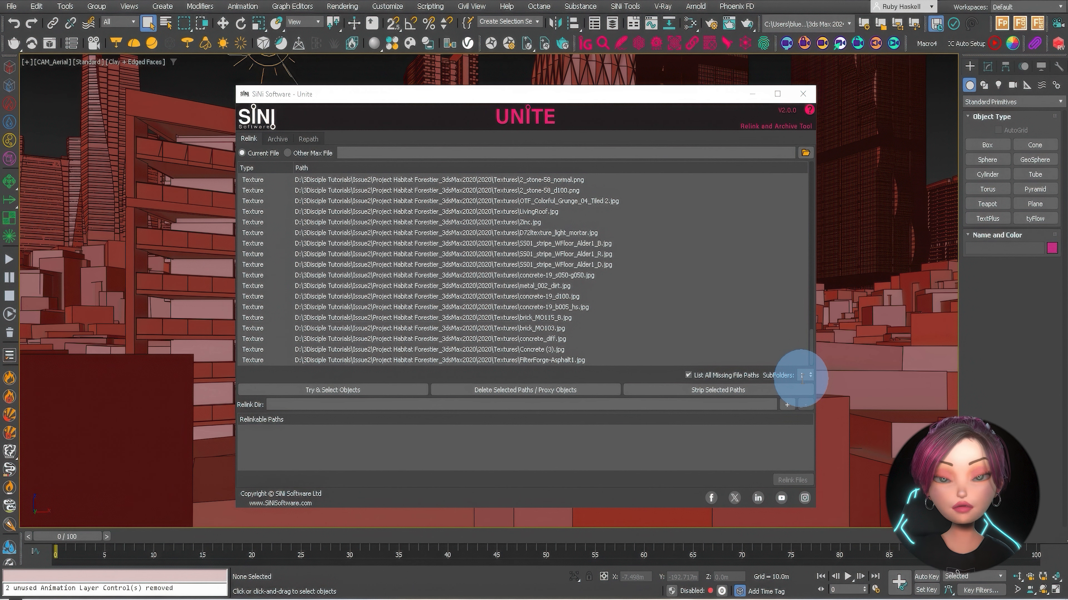
- Select the scene objects using the missing D72texture_light_mortar.jpg, uncover them for viewing, and clear the selection
{"action": "left_click", "coordinate": [426, 233]}
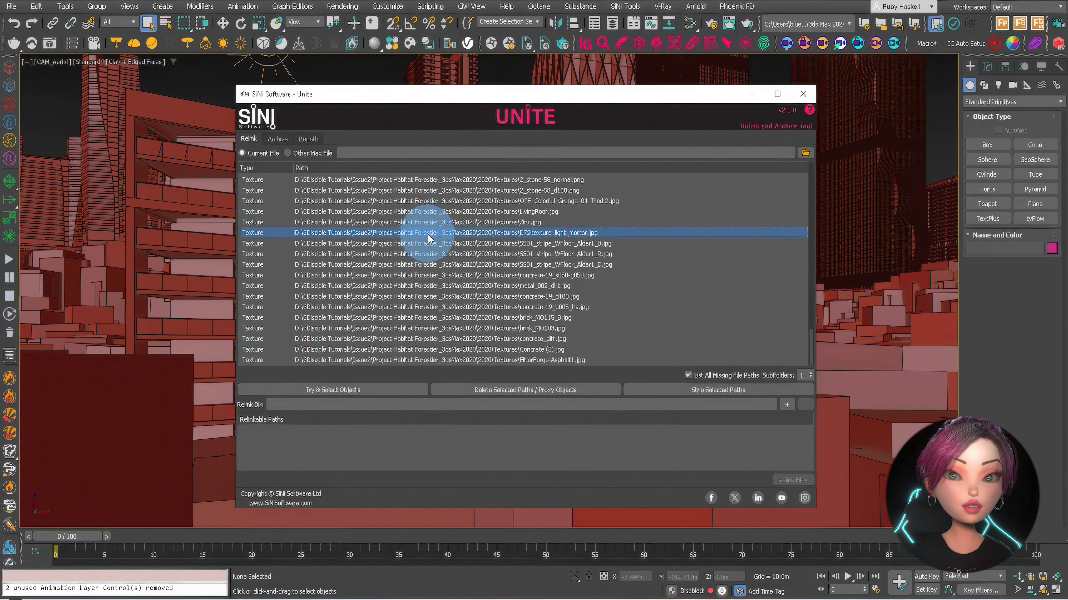
{"action": "left_click", "coordinate": [313, 391]}
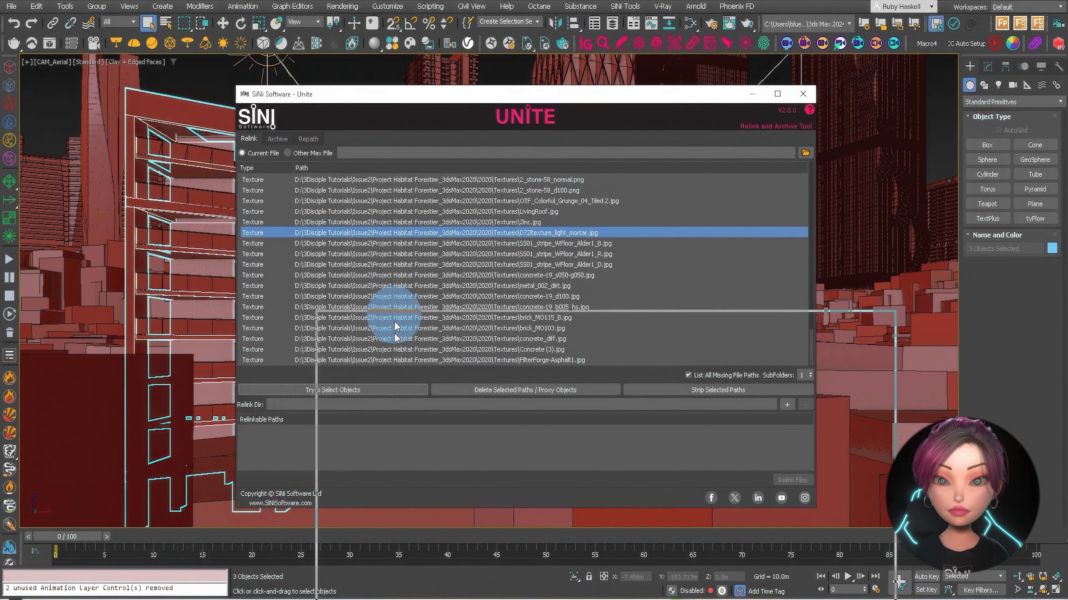
{"action": "left_click_drag", "start_coordinate": [395, 330], "coordinate": [368, 113]}
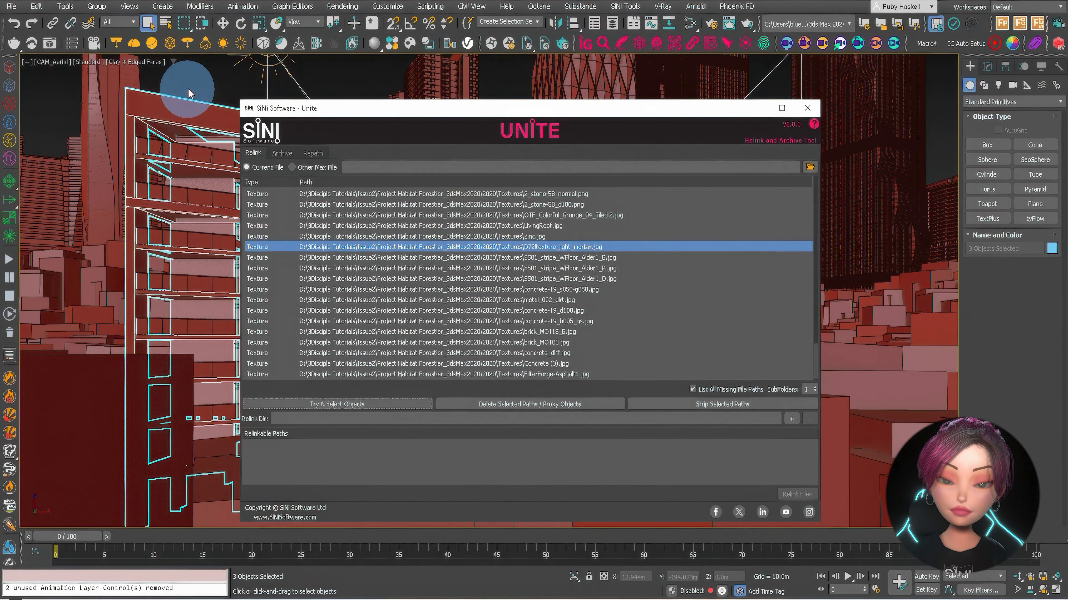
{"action": "left_click", "coordinate": [188, 92]}
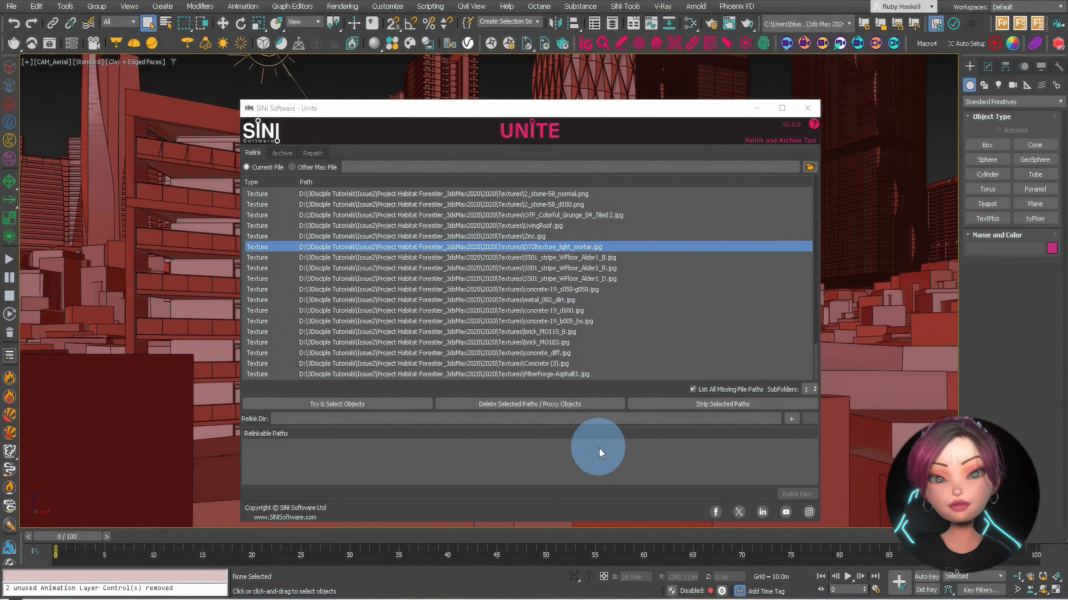
- View the actions available for the missing paths from D72texture_light_mortar.jpg through brick_MO103.jpg and dismiss them
{"action": "left_click", "coordinate": [423, 344], "text": "shift"}
{"action": "right_click", "coordinate": [422, 343]}
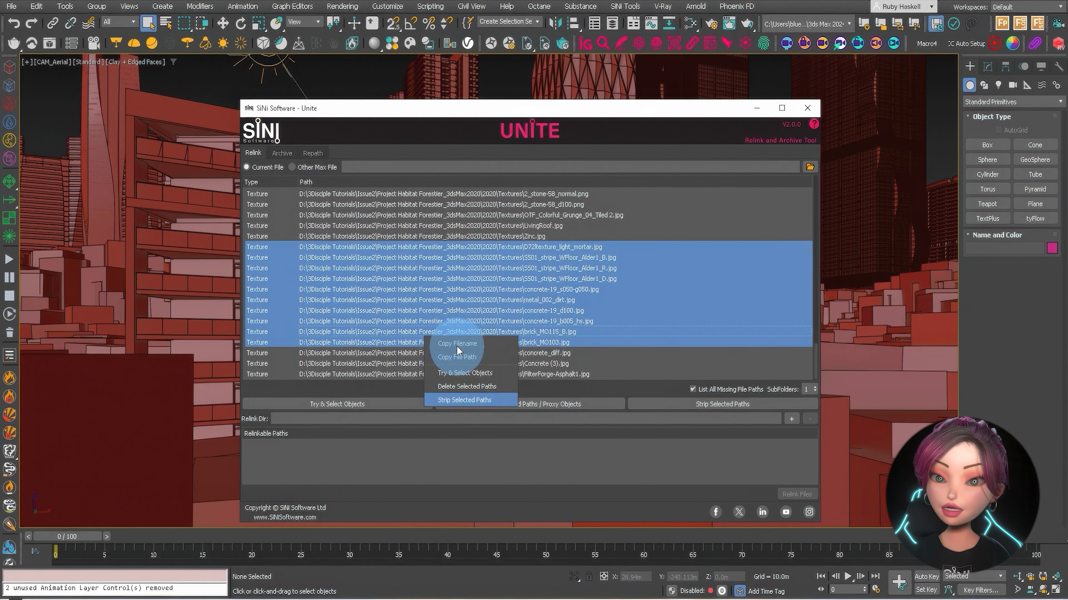
{"action": "left_click", "coordinate": [634, 234]}
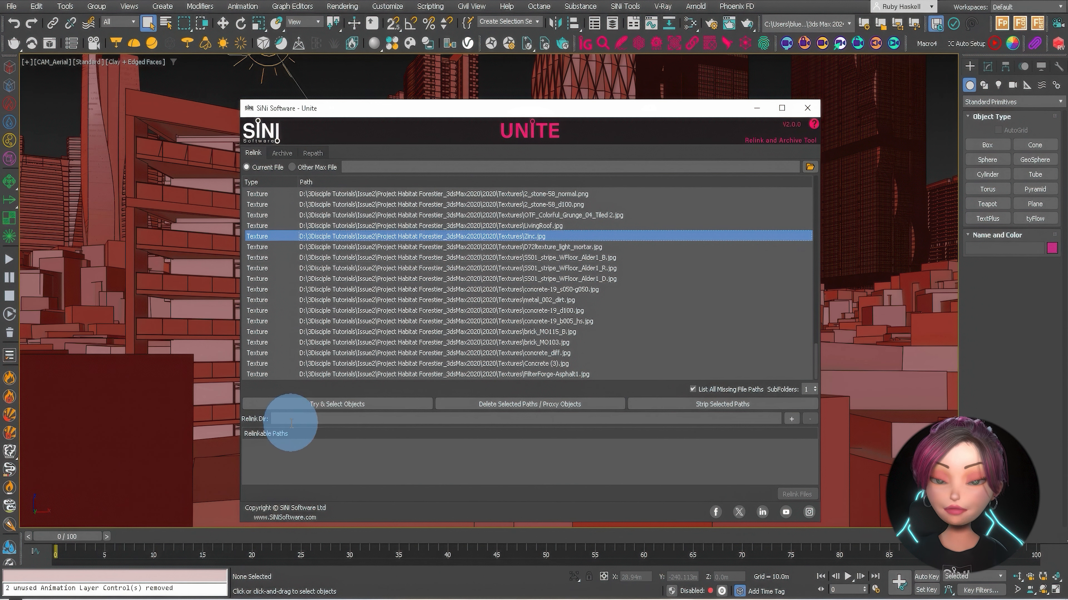
- Add the Textures folder inside the project's 2020 folder to the relinkable paths
{"action": "left_click", "coordinate": [790, 419]}
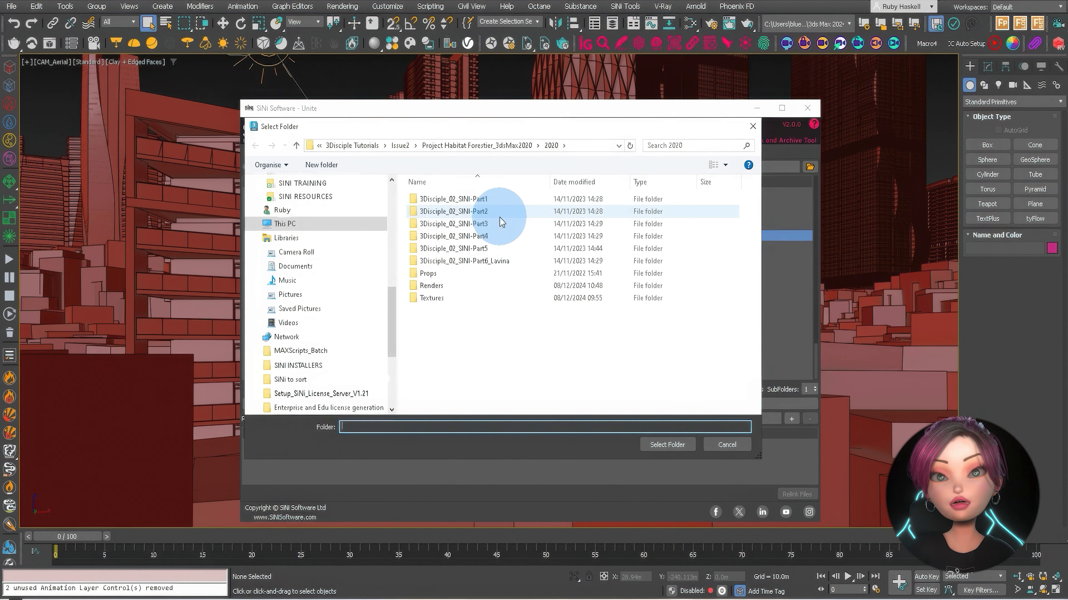
{"action": "left_click", "coordinate": [431, 298]}
{"action": "left_click", "coordinate": [667, 445]}
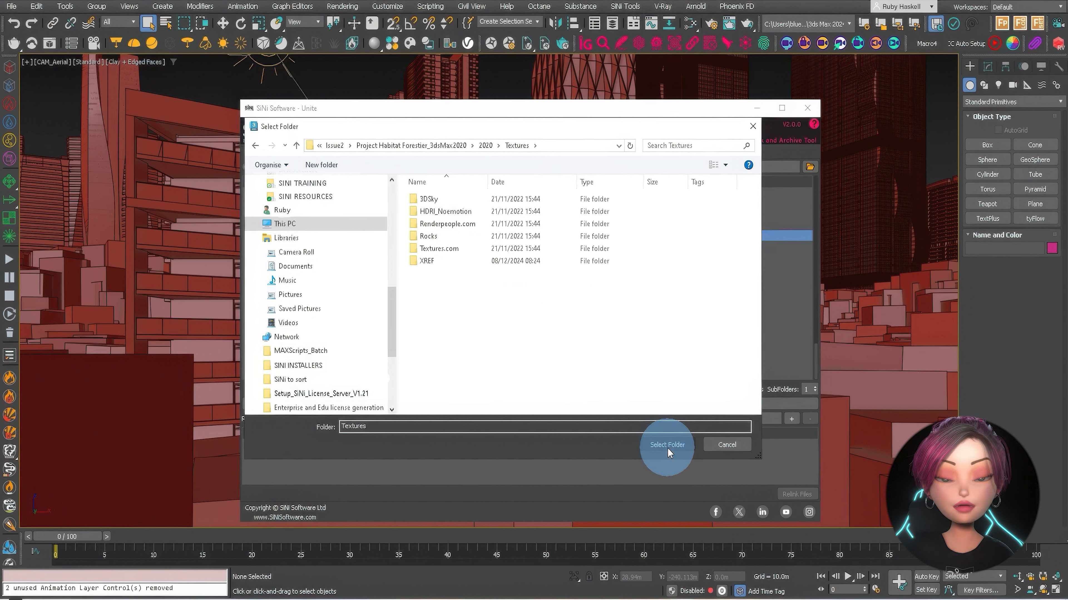
{"action": "left_click", "coordinate": [668, 452]}
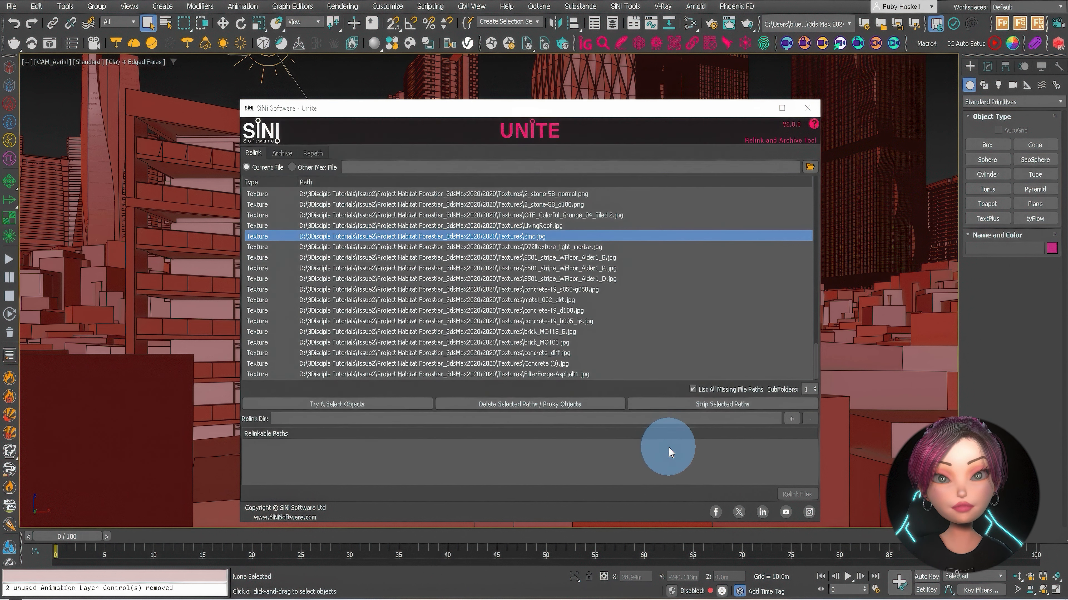
- Add the Props folder from the project's 2020 folder to the relinkable paths
{"action": "left_click", "coordinate": [788, 419]}
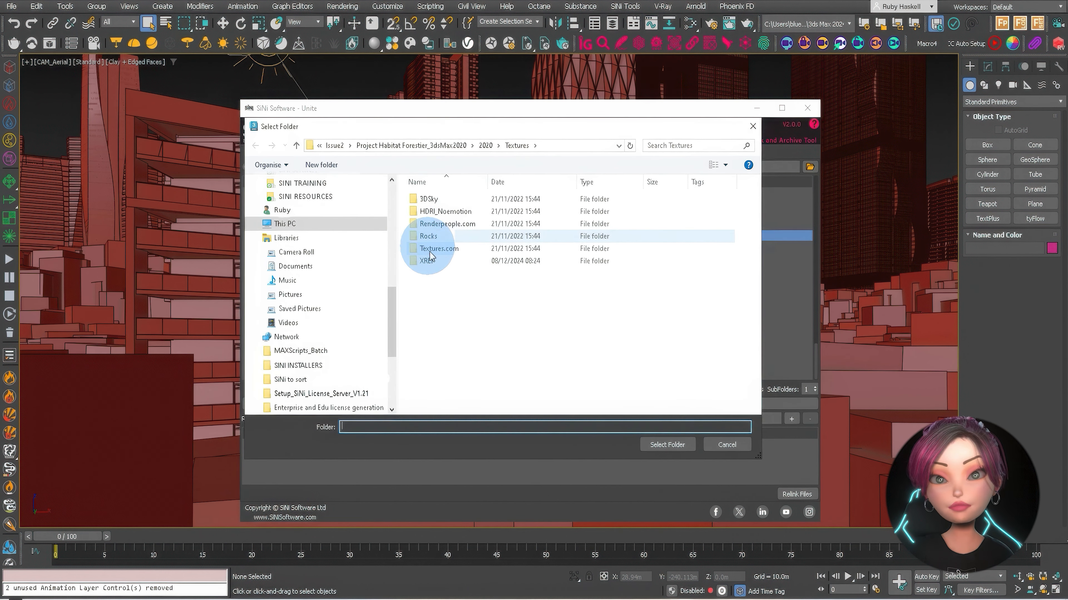
{"action": "left_click", "coordinate": [485, 145]}
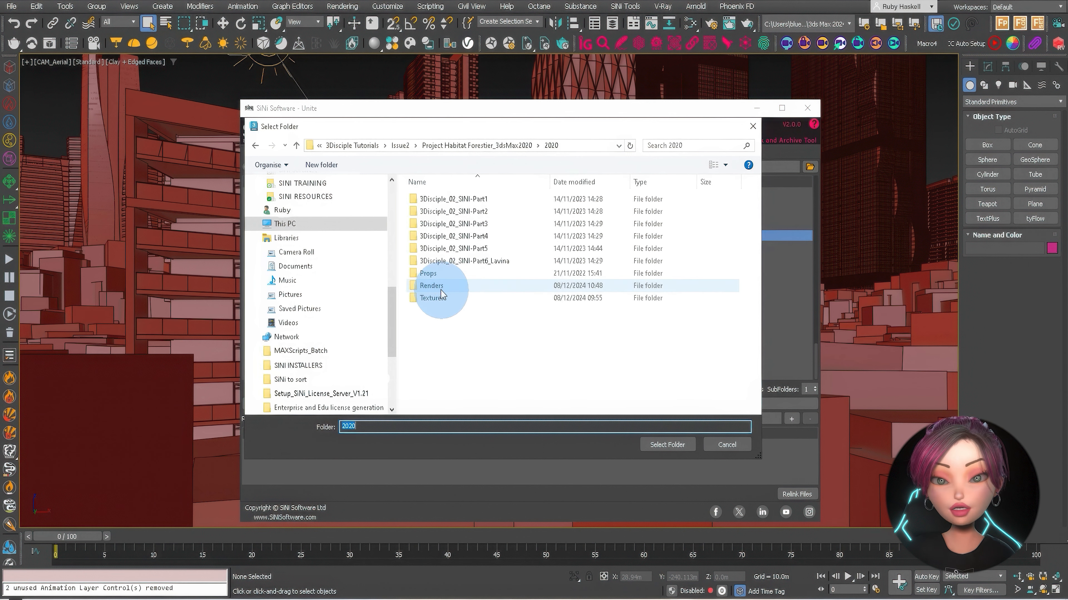
{"action": "double_click", "coordinate": [429, 274]}
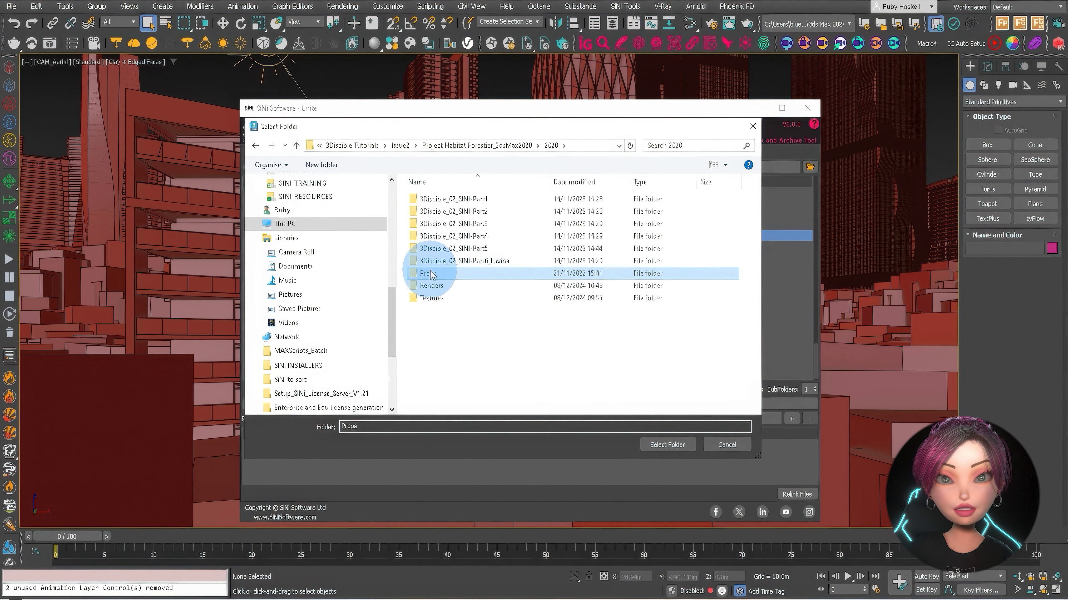
{"action": "left_click", "coordinate": [664, 444]}
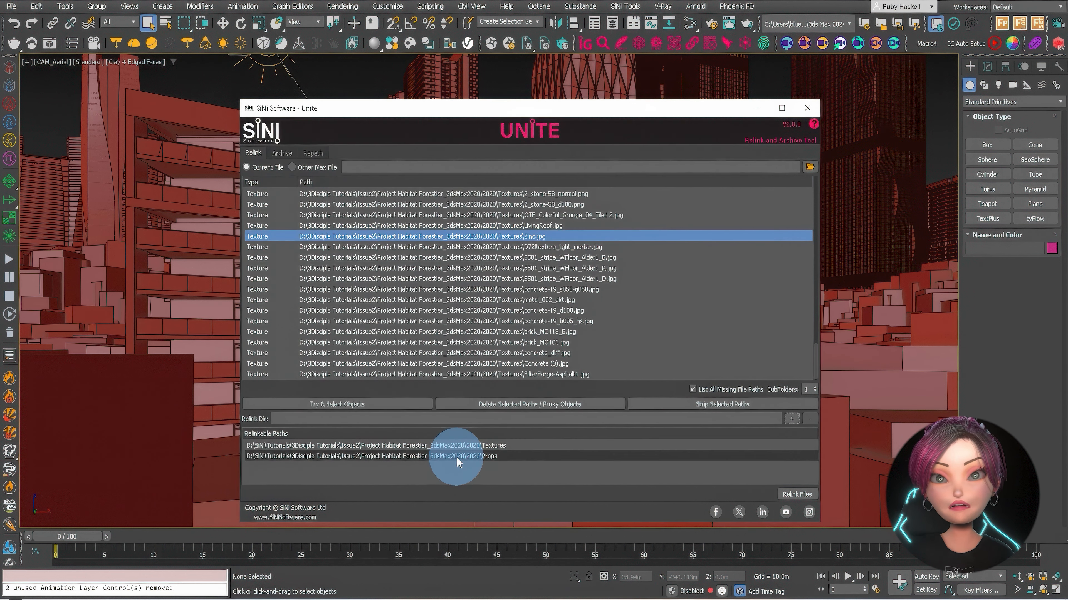
- Relink the scene's missing files using the Textures and Props folders and close Unite
{"action": "left_click", "coordinate": [456, 457]}
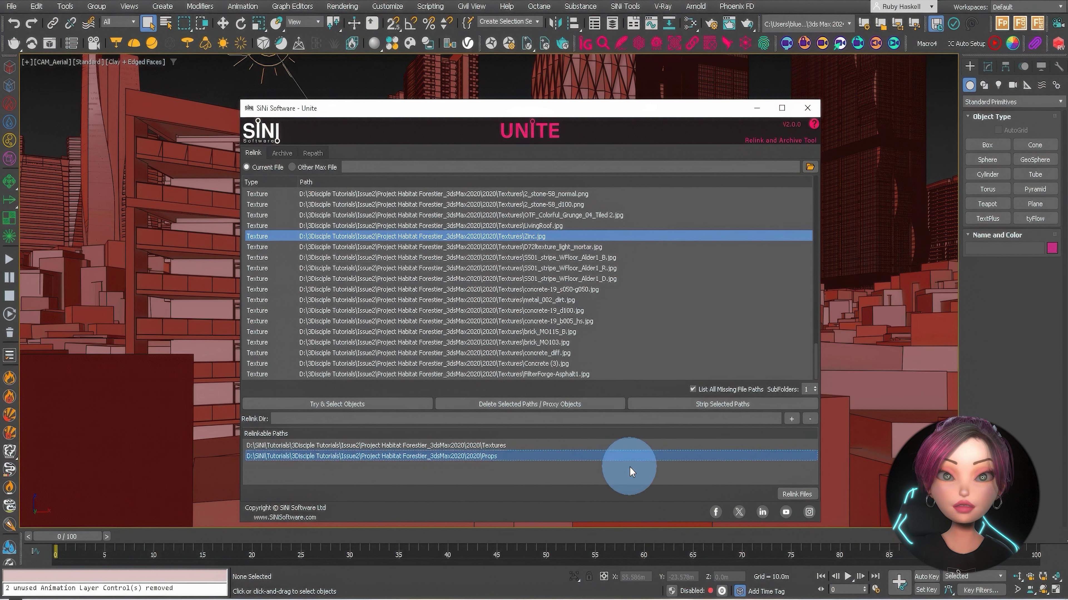
{"action": "left_click", "coordinate": [794, 494]}
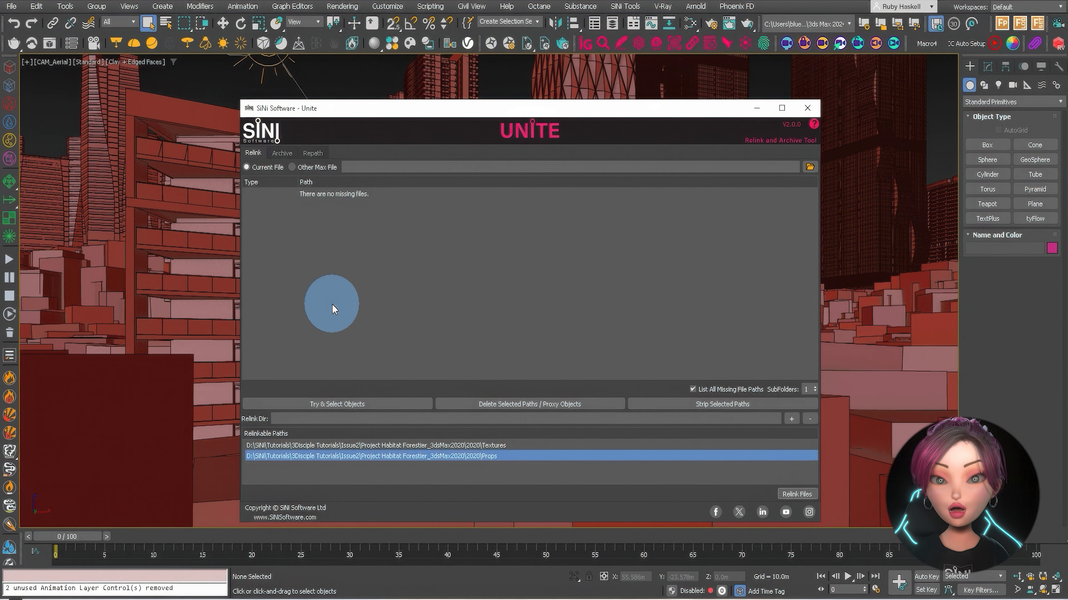
{"action": "left_click", "coordinate": [806, 108]}
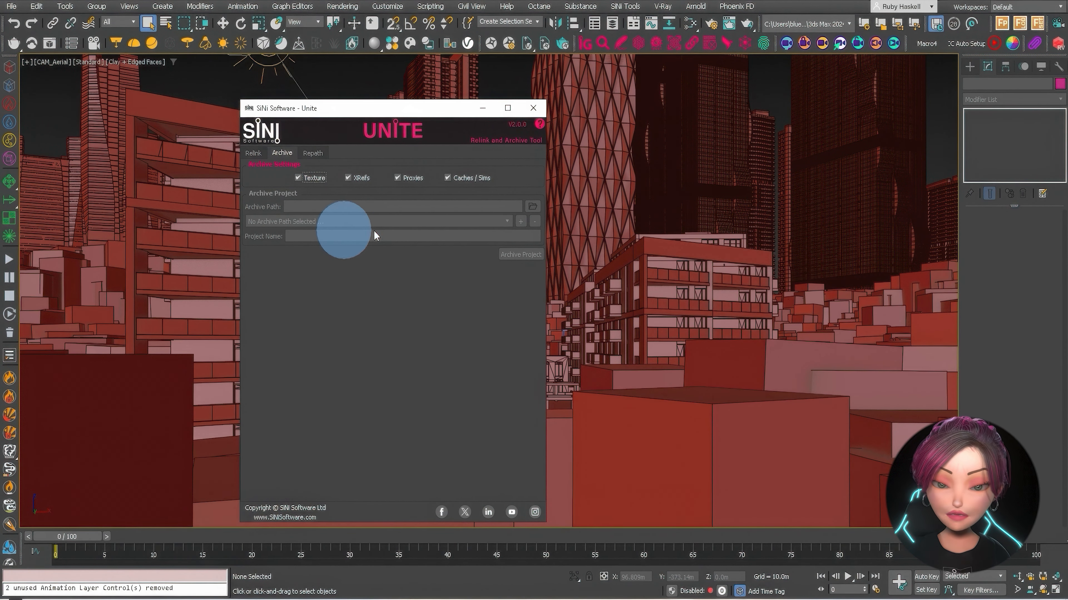
- Add the 2020 project's Props folder to the relinkable paths and relink the missing V-Ray proxies
{"action": "left_click", "coordinate": [253, 153]}
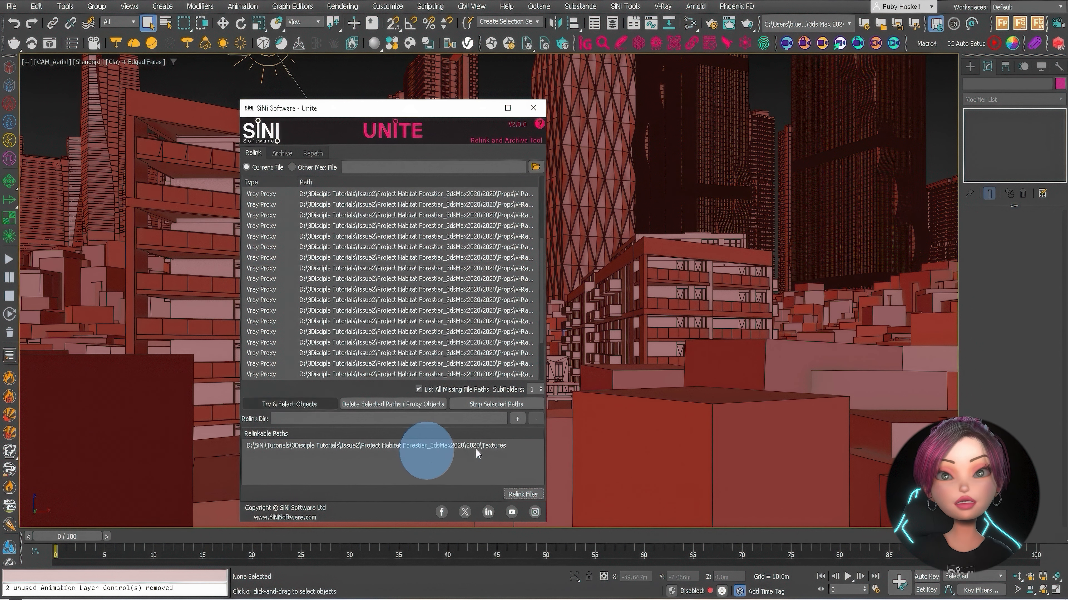
{"action": "left_click", "coordinate": [518, 419]}
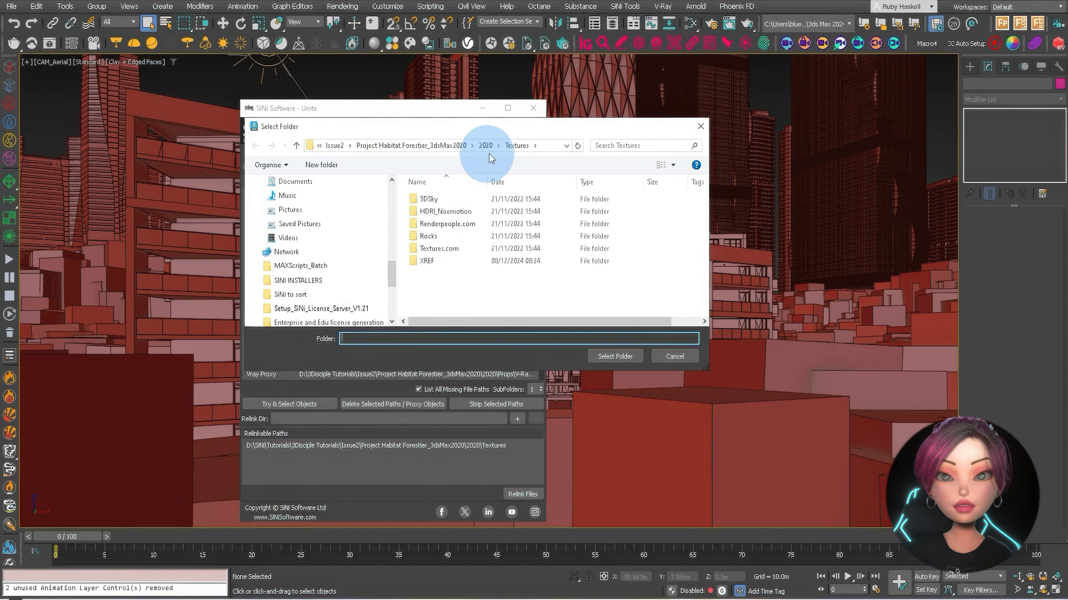
{"action": "left_click", "coordinate": [485, 144]}
{"action": "double_click", "coordinate": [427, 286]}
{"action": "left_click", "coordinate": [612, 357]}
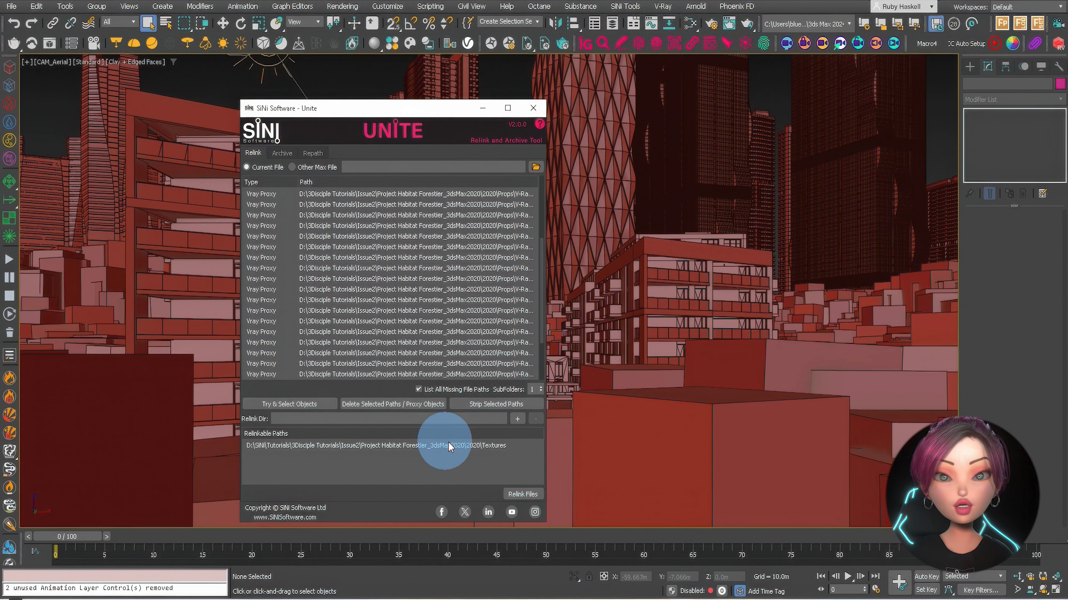
{"action": "left_click", "coordinate": [522, 494]}
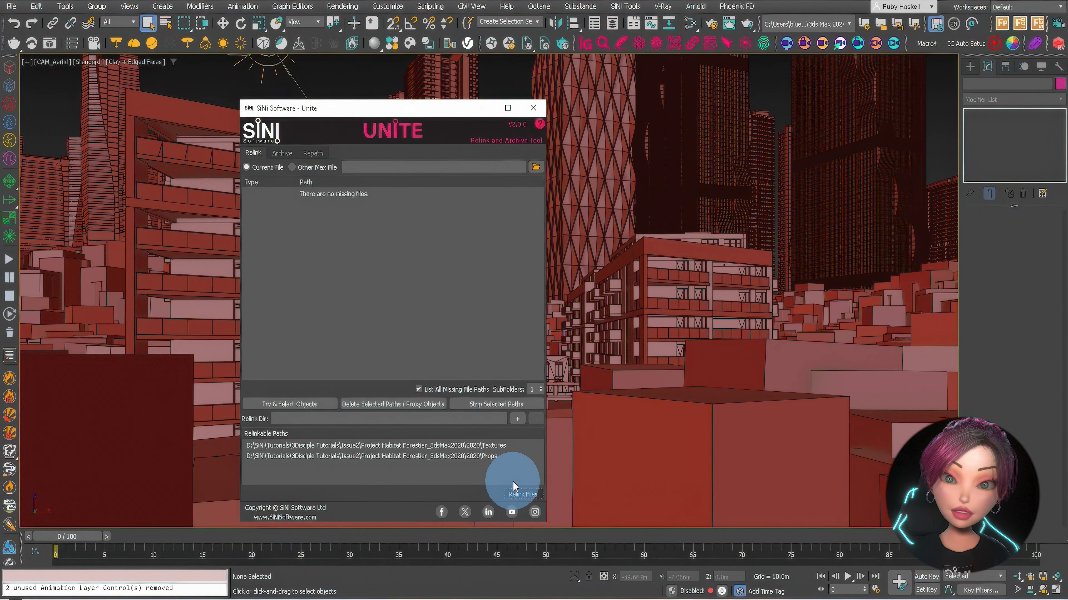
- Set Unite's archive path to the Demo folder inside the project's 2020 folder, including textures, XRefs, proxies and caches
{"action": "left_click", "coordinate": [283, 153]}
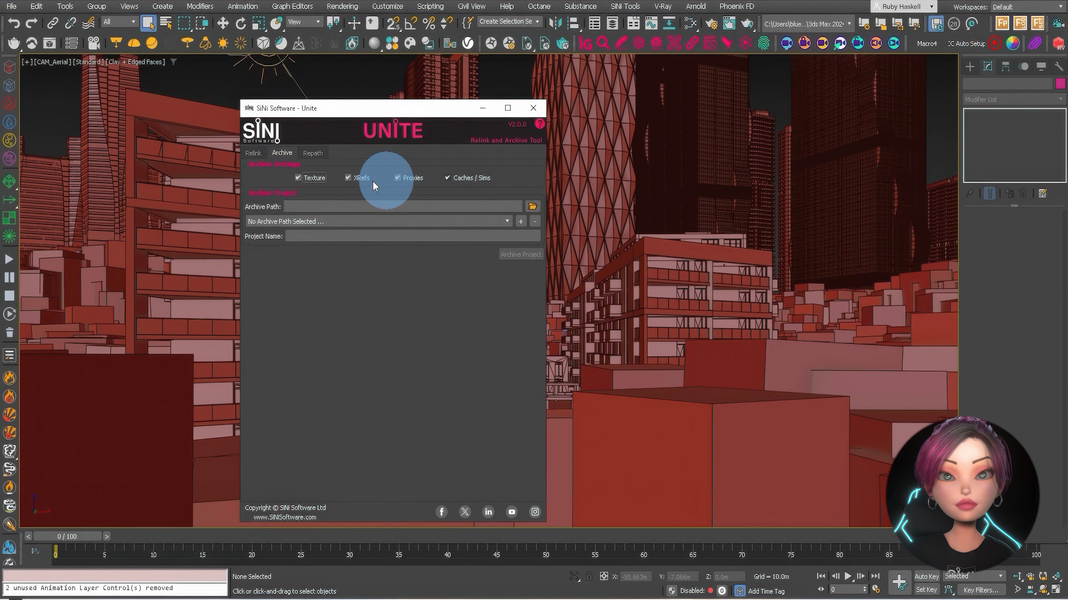
{"action": "left_click", "coordinate": [398, 176]}
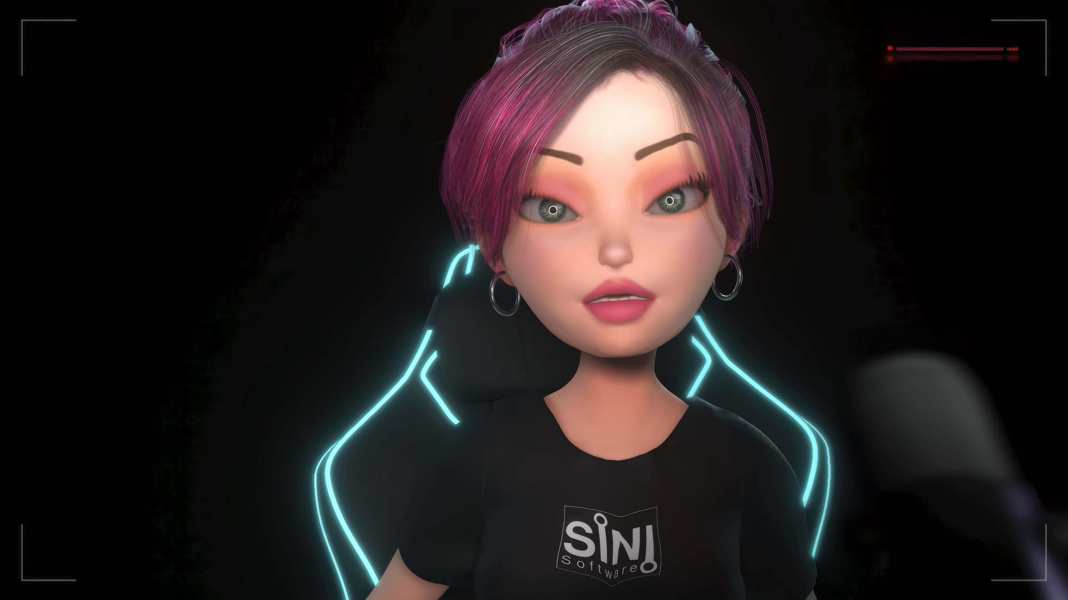
{"action": "left_click", "coordinate": [399, 178]}
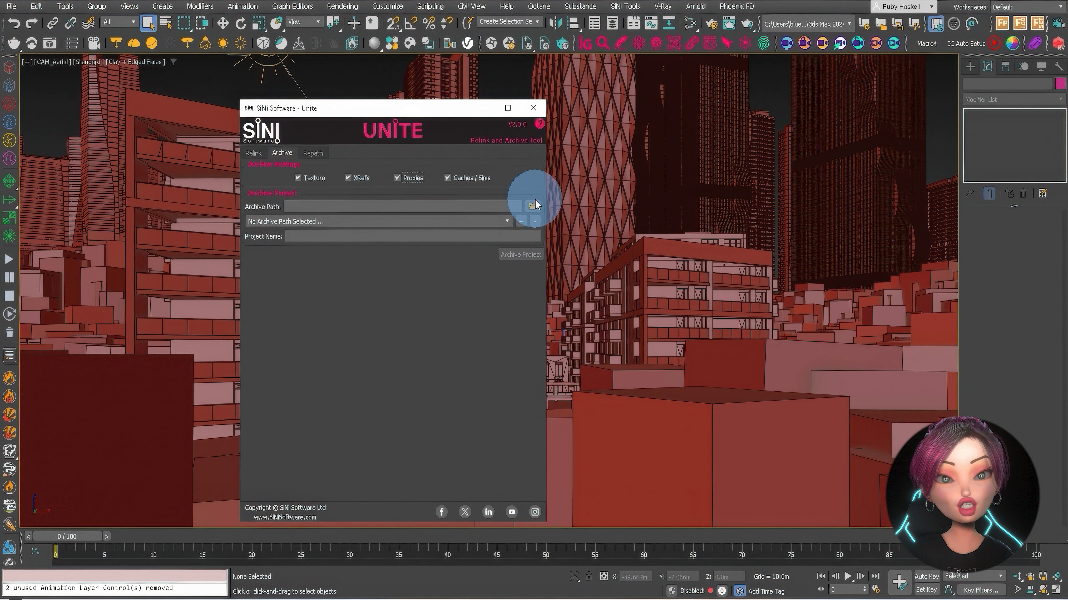
{"action": "left_click", "coordinate": [532, 208]}
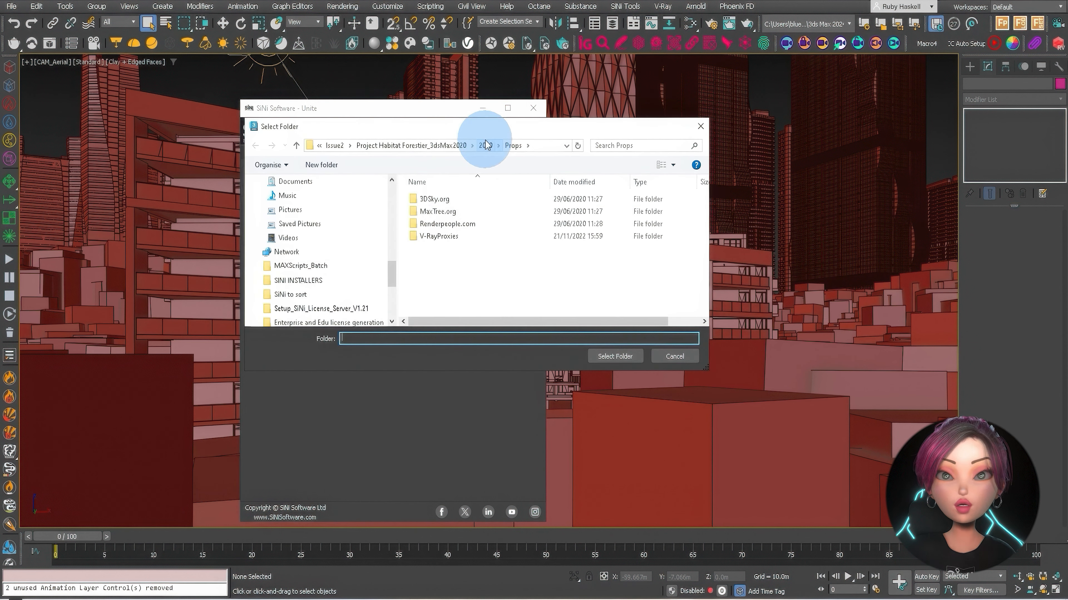
{"action": "left_click", "coordinate": [485, 144]}
{"action": "double_click", "coordinate": [429, 273]}
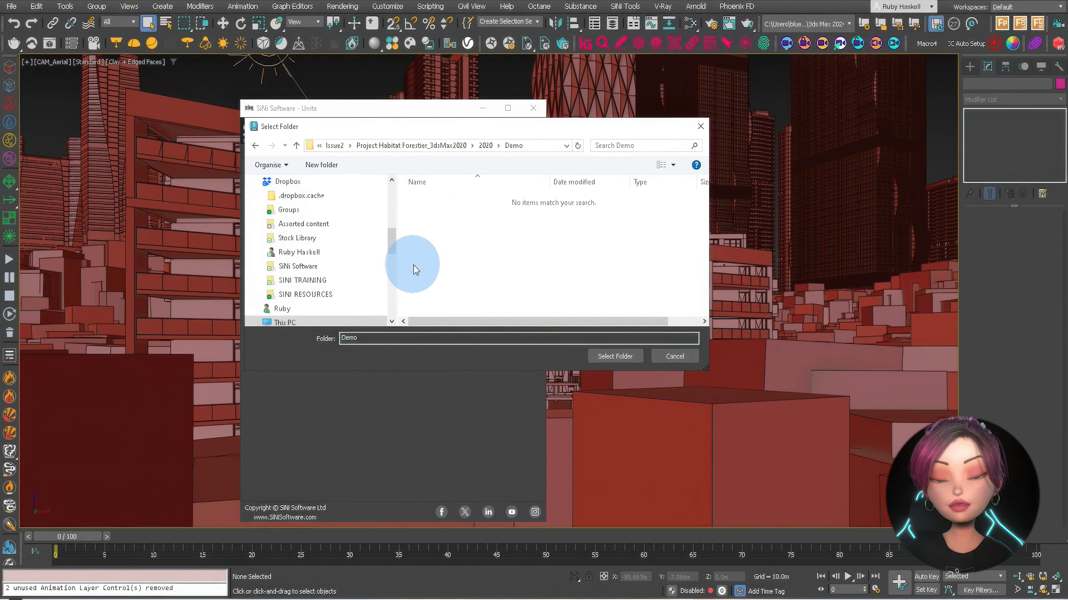
{"action": "left_click", "coordinate": [615, 356]}
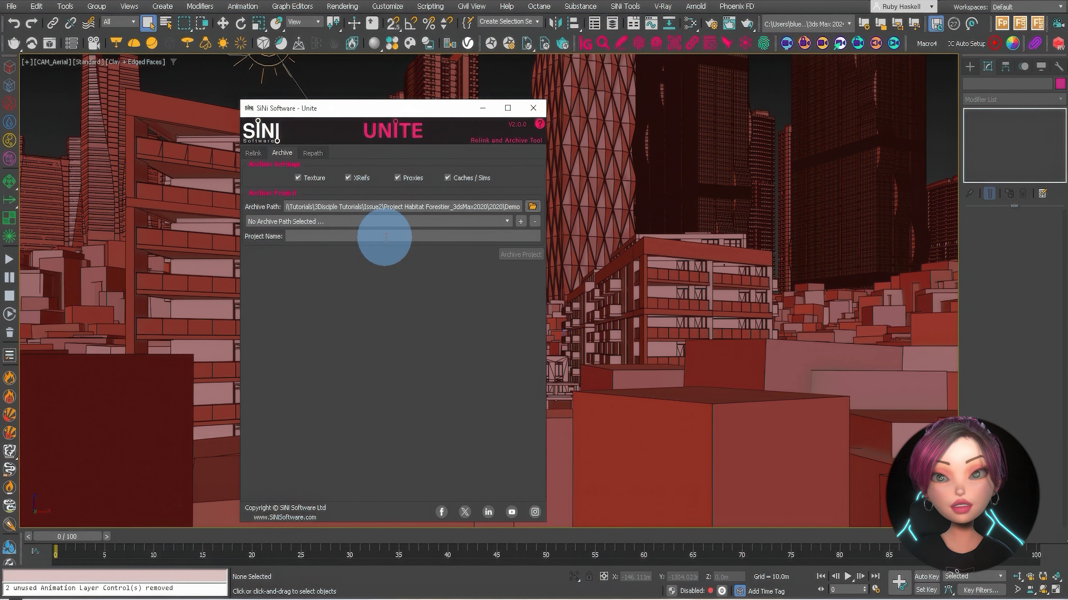
- Choose the saved Demo archive path, name the project Test, archive it and close Unite
{"action": "left_click", "coordinate": [370, 221]}
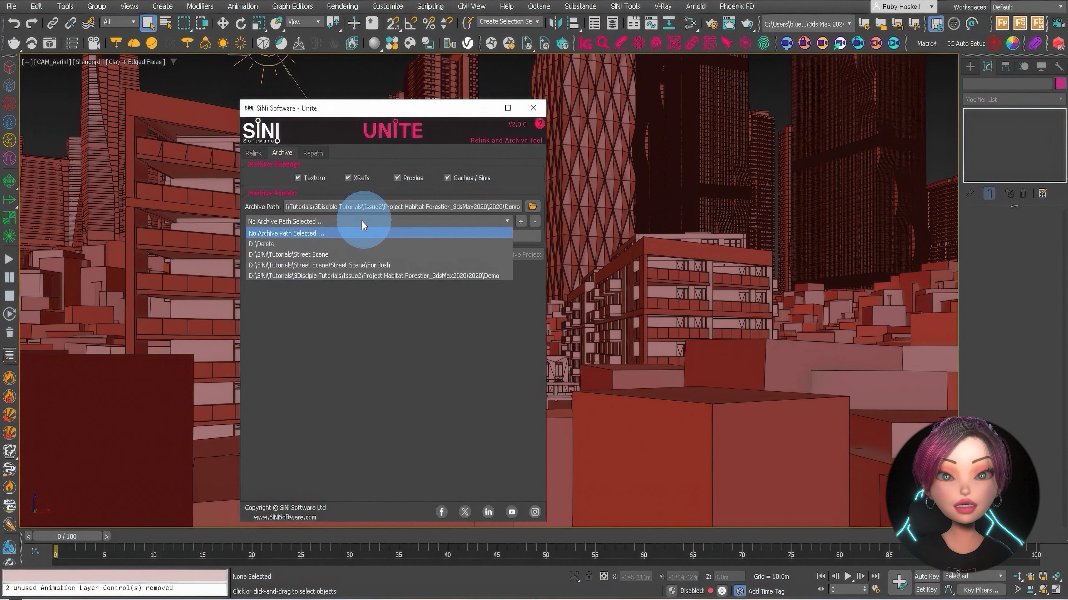
{"action": "left_click", "coordinate": [321, 276]}
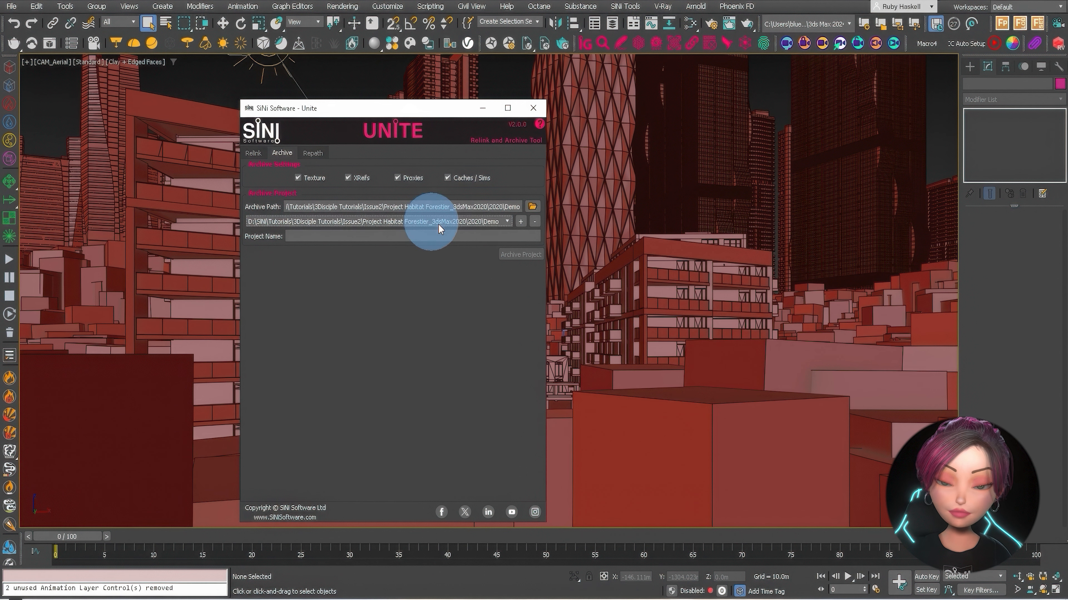
{"action": "left_click", "coordinate": [358, 238]}
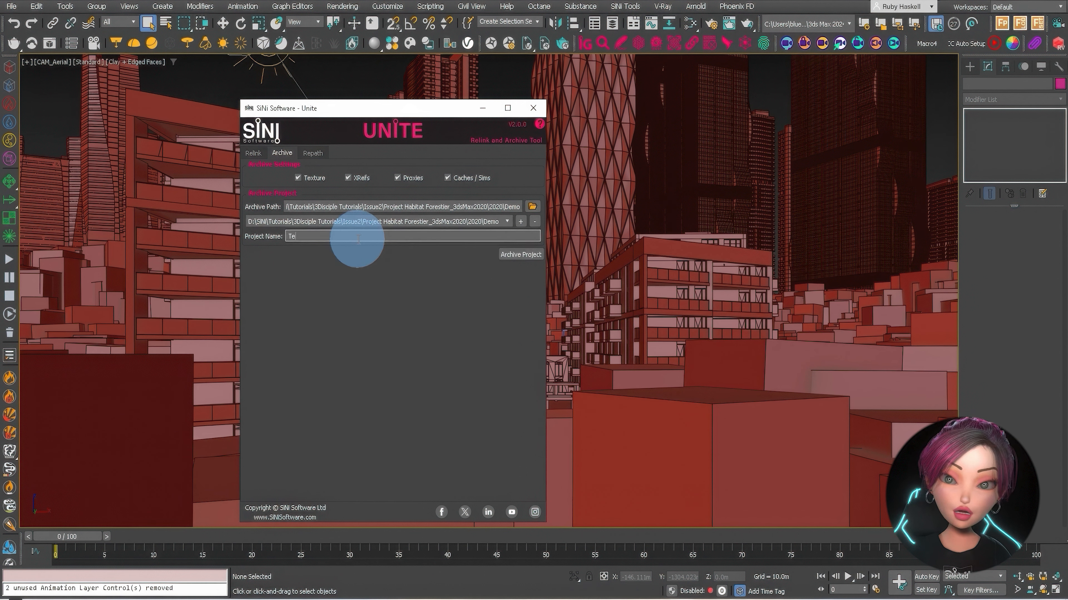
{"action": "left_click", "coordinate": [512, 255]}
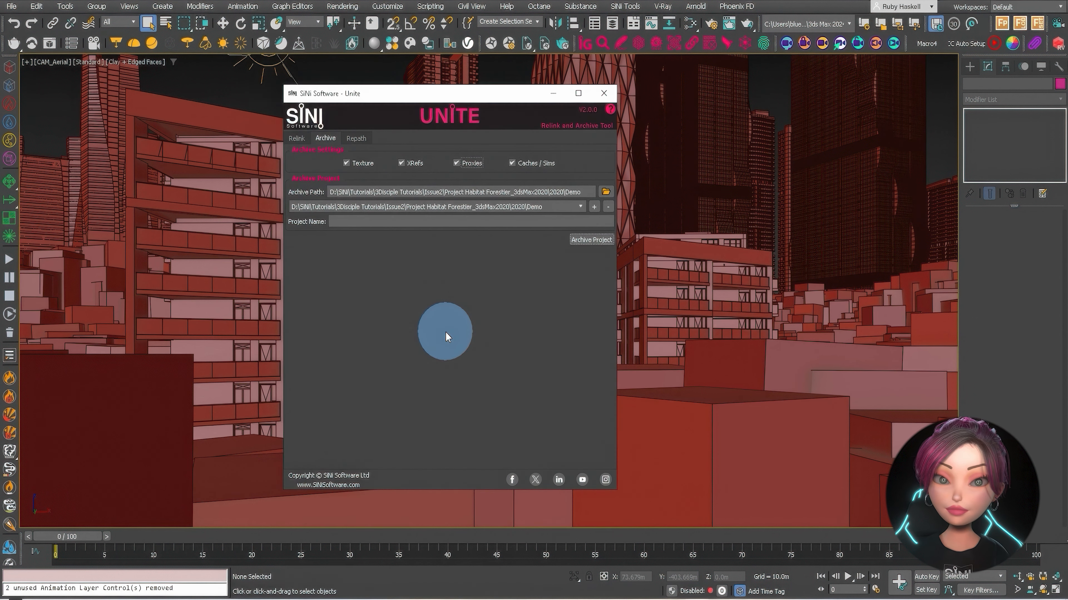
{"action": "left_click", "coordinate": [605, 93]}
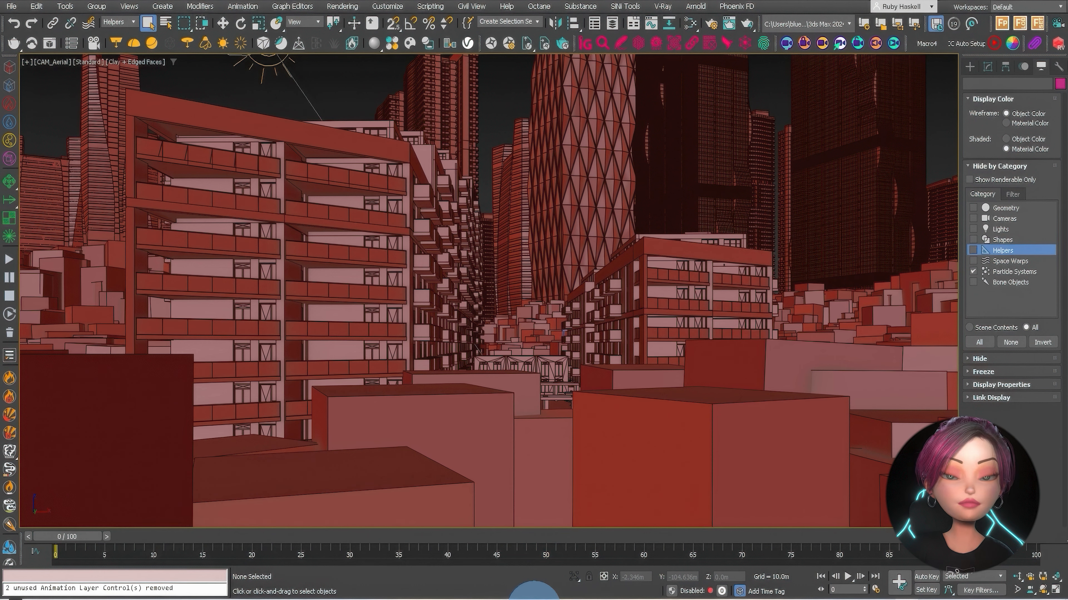
- Open the archived Test project folder in File Explorer and examine the files in its Proxies folder
{"action": "left_click", "coordinate": [534, 597]}
{"action": "double_click", "coordinate": [315, 289]}
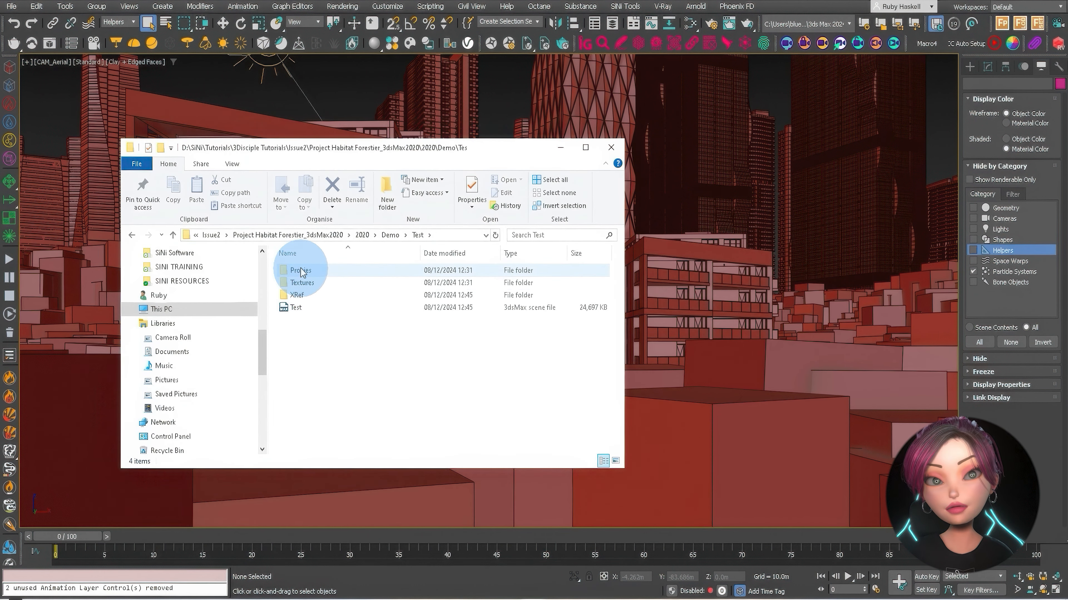
{"action": "left_click", "coordinate": [301, 272]}
{"action": "double_click", "coordinate": [302, 273]}
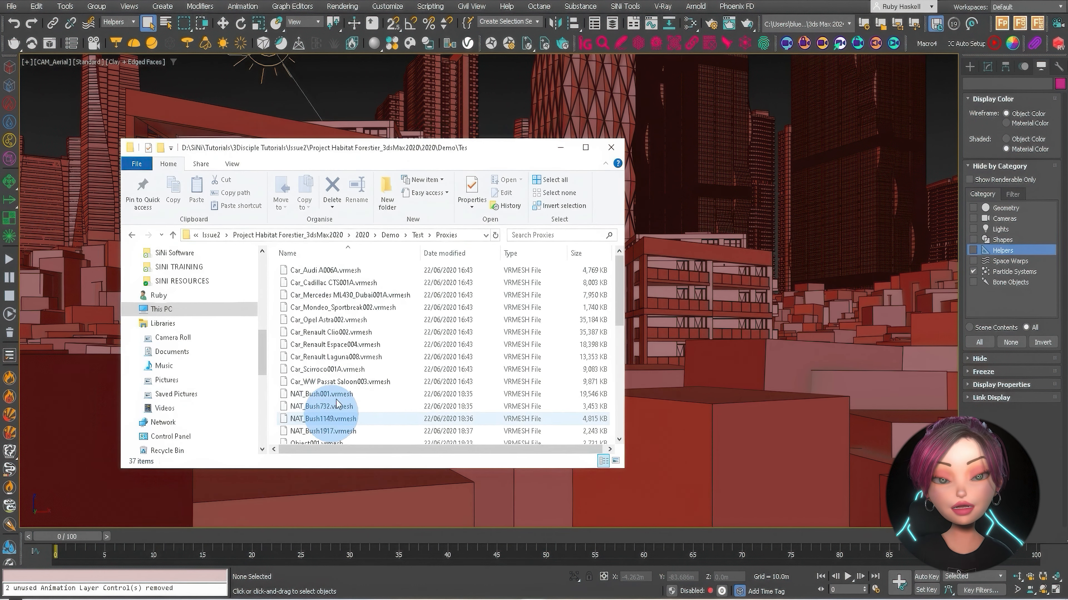
{"action": "scroll", "coordinate": [363, 334], "scroll_direction": "down", "scroll_amount": 5}
{"action": "scroll", "coordinate": [356, 328], "scroll_direction": "up", "scroll_amount": 5}
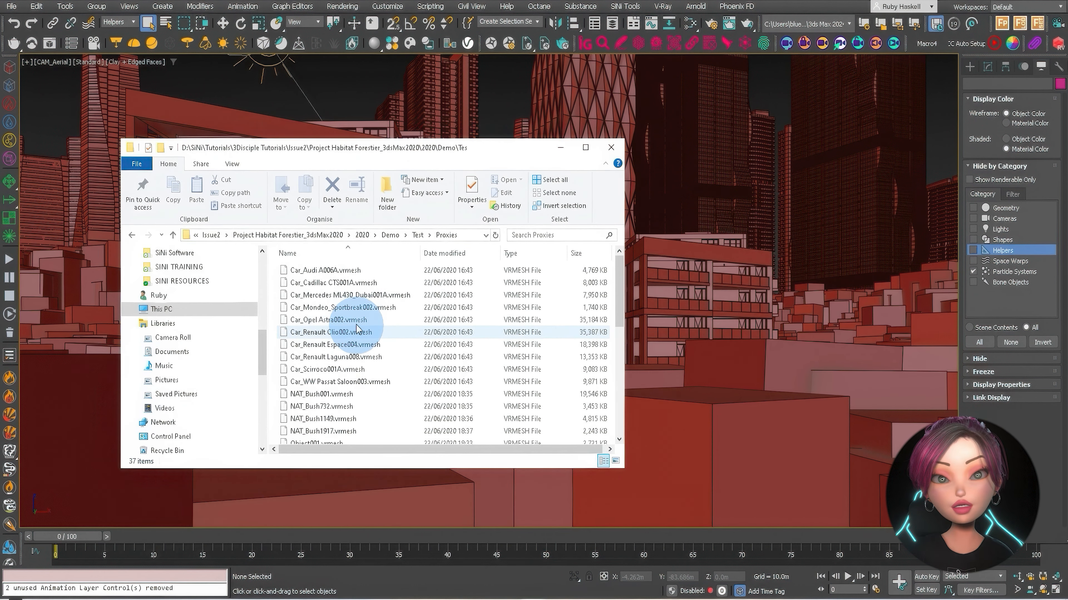
- Examine the archived Test project's Textures and XRef folders and its scene file, and close the folder window
{"action": "left_click", "coordinate": [417, 235]}
{"action": "double_click", "coordinate": [311, 283]}
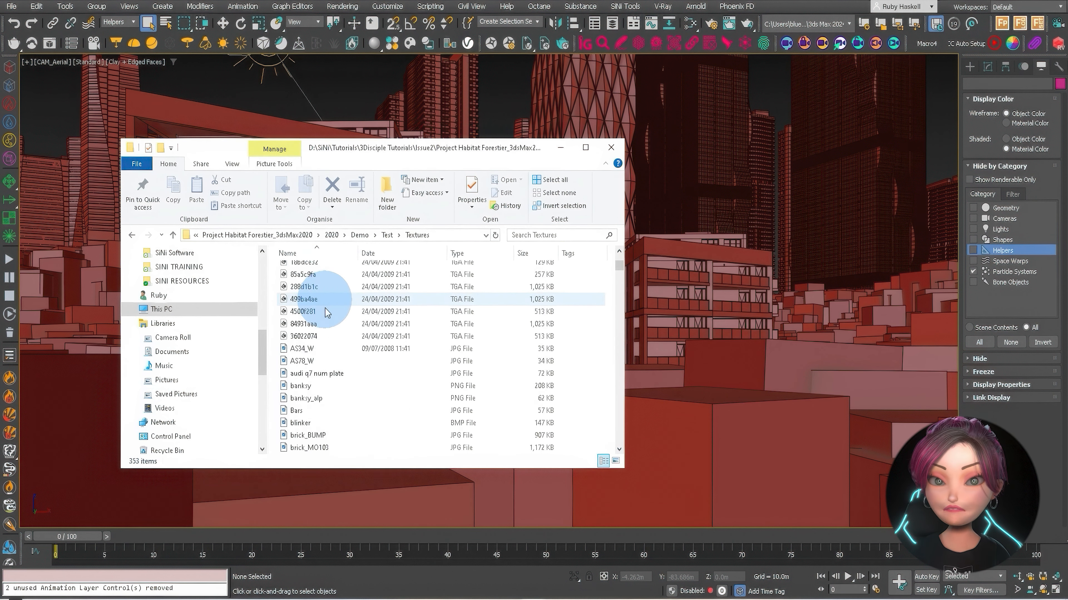
{"action": "left_click", "coordinate": [387, 237]}
{"action": "double_click", "coordinate": [300, 296]}
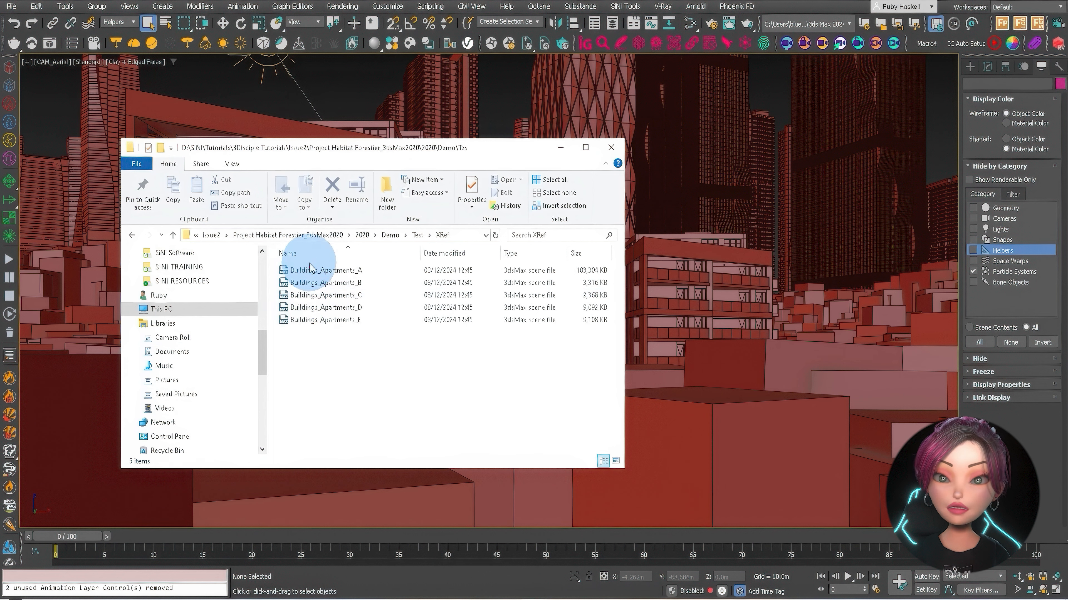
{"action": "left_click", "coordinate": [417, 235]}
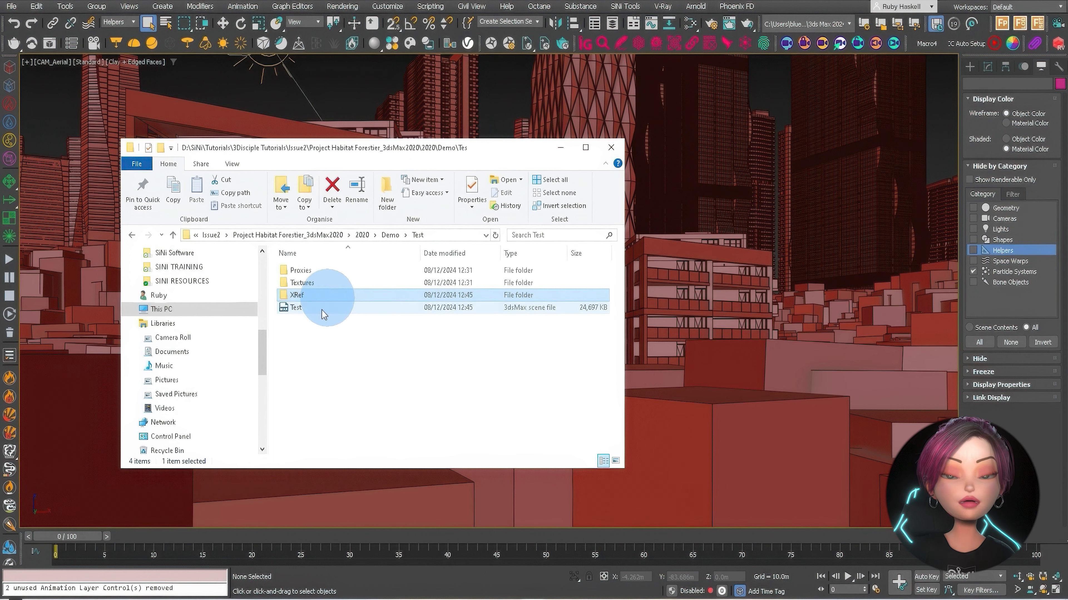
{"action": "left_click", "coordinate": [299, 312]}
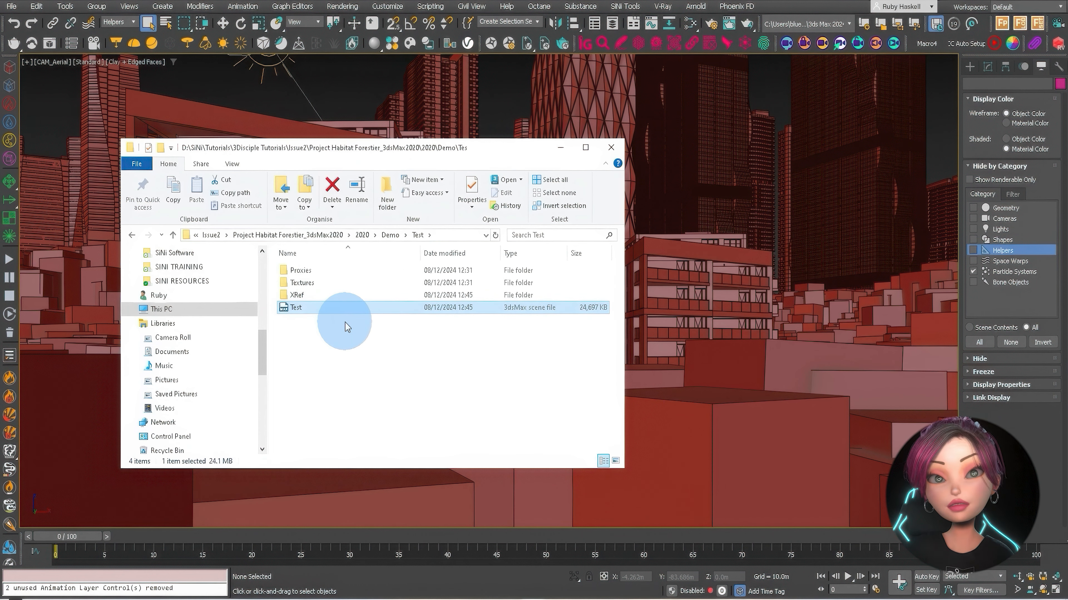
{"action": "left_click", "coordinate": [611, 148]}
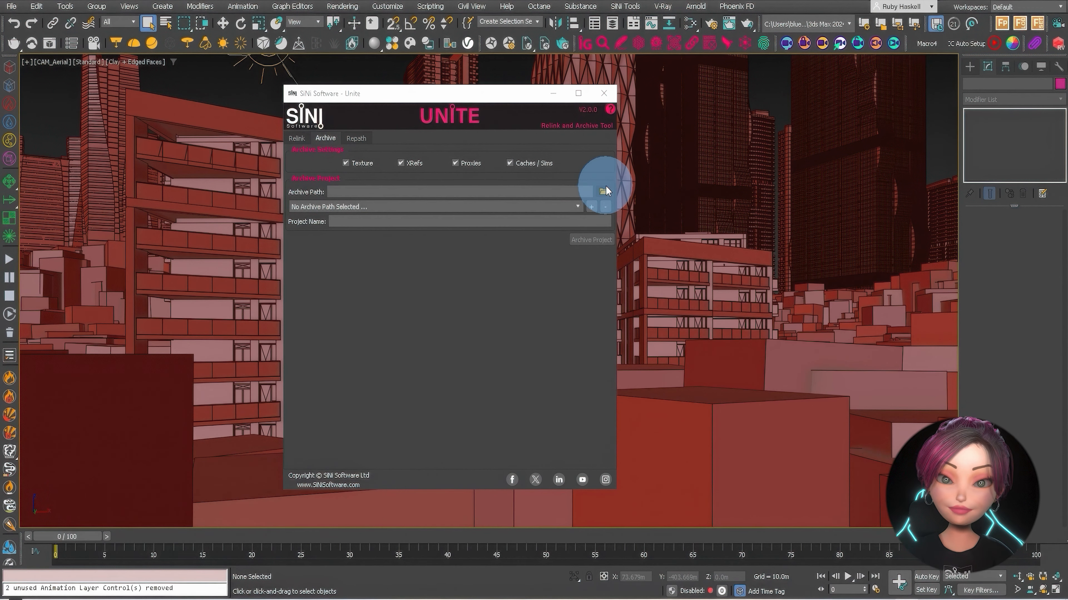
- Set the archive path to the Proxy test folder inside Demo and name the project Proxy test
{"action": "left_click", "coordinate": [605, 189]}
{"action": "left_click", "coordinate": [593, 474]}
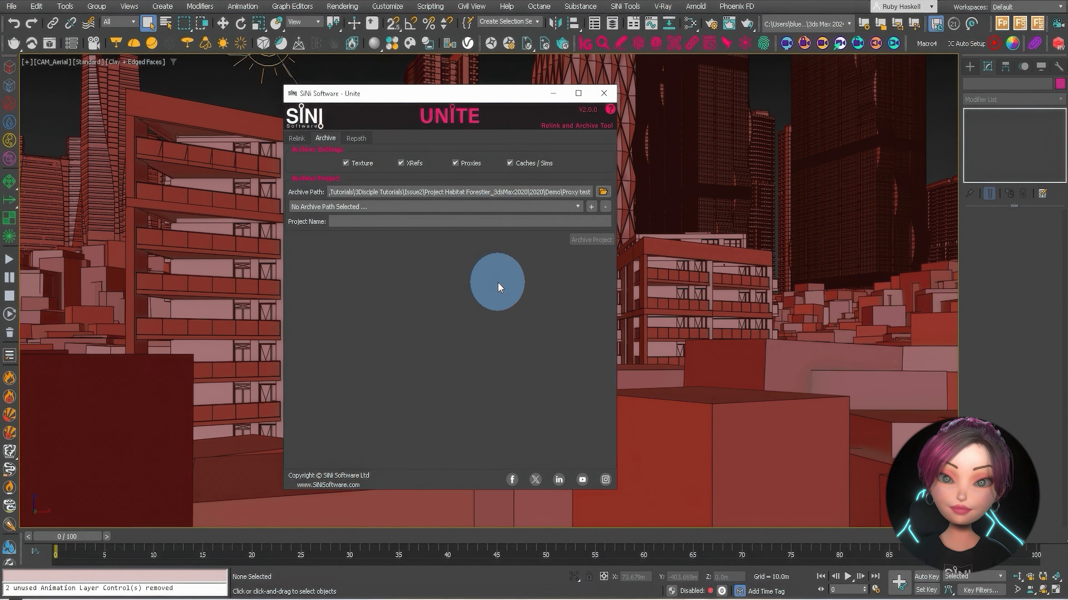
{"action": "left_click", "coordinate": [454, 207]}
{"action": "left_click", "coordinate": [407, 269]}
{"action": "left_click", "coordinate": [383, 220]}
{"action": "type", "text": "Proxy test"}
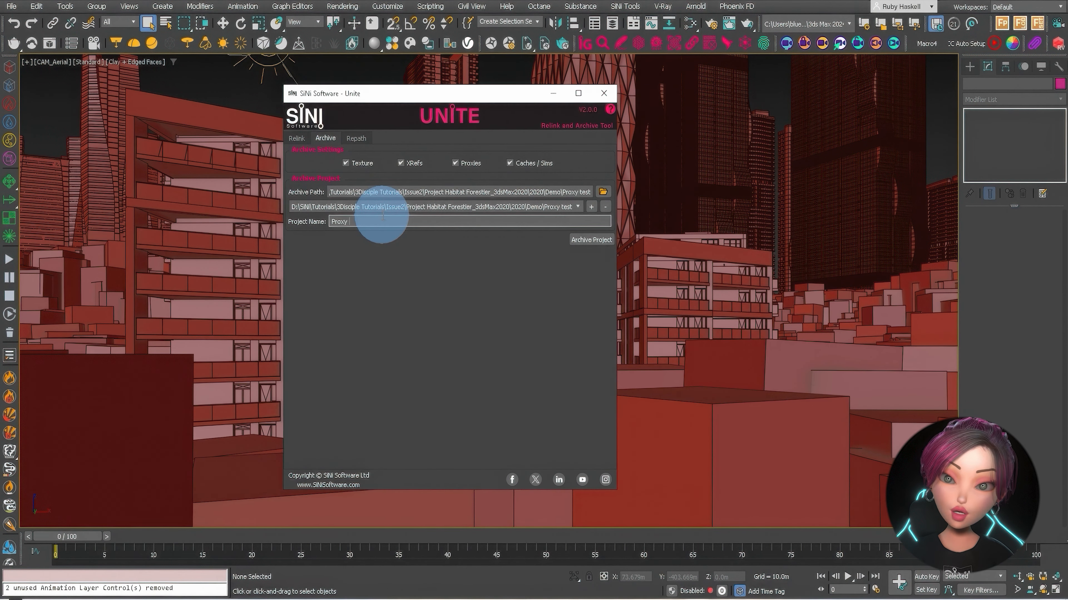
- Exclude proxies from the archive, archive the Proxy test project and close Unite
{"action": "left_click", "coordinate": [456, 163]}
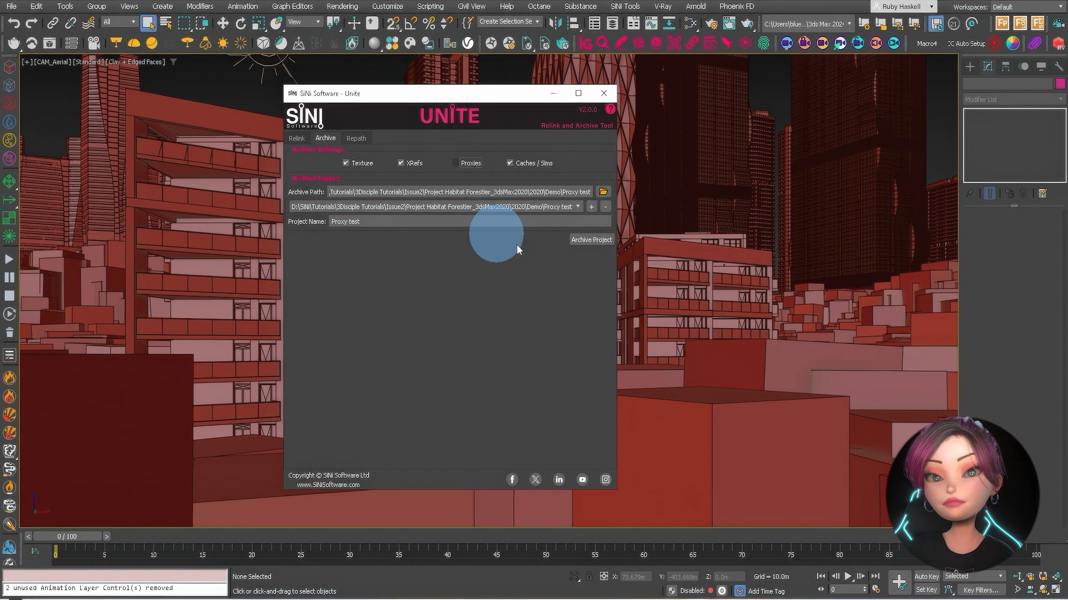
{"action": "left_click", "coordinate": [582, 240]}
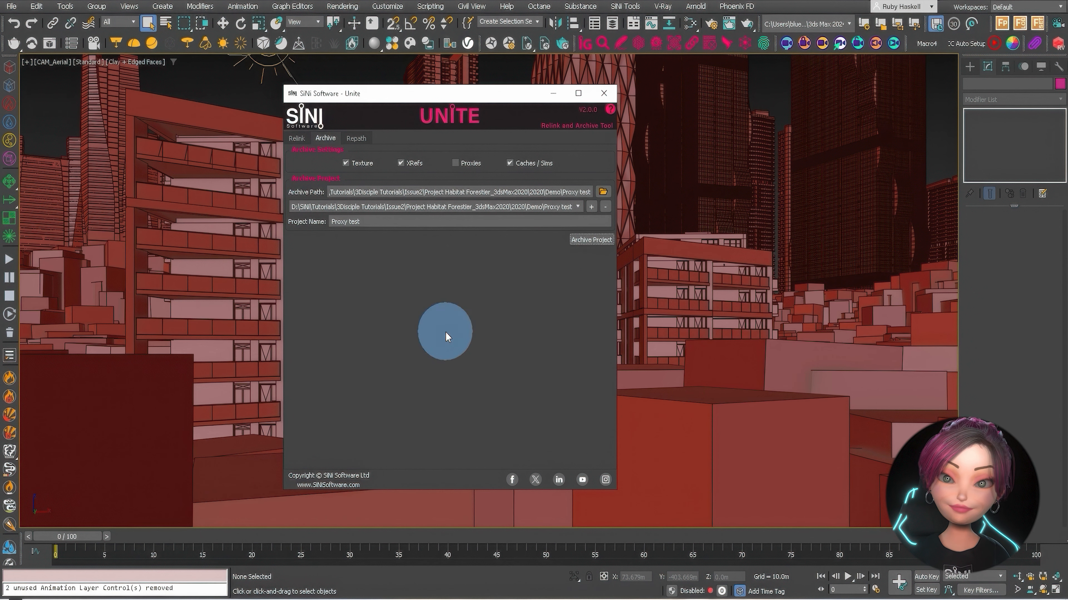
{"action": "left_click", "coordinate": [604, 88]}
- In File Explorer, copy the V-RayProxies folder from the Props folder inside the project's 2020 folder
{"action": "left_click", "coordinate": [530, 598]}
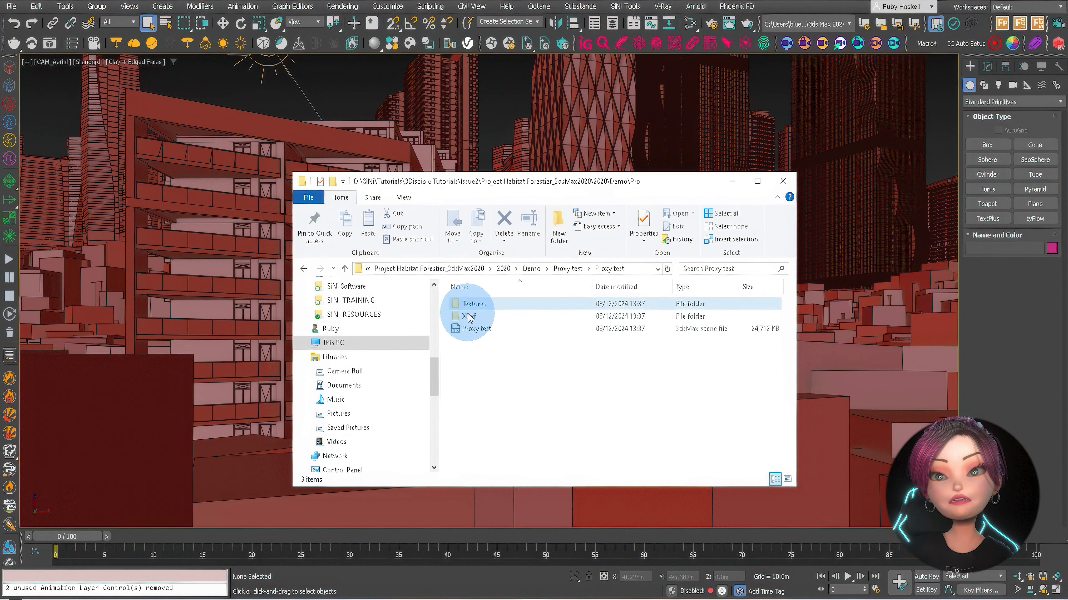
{"action": "left_click", "coordinate": [532, 268]}
{"action": "left_click", "coordinate": [535, 268]}
{"action": "double_click", "coordinate": [470, 394]}
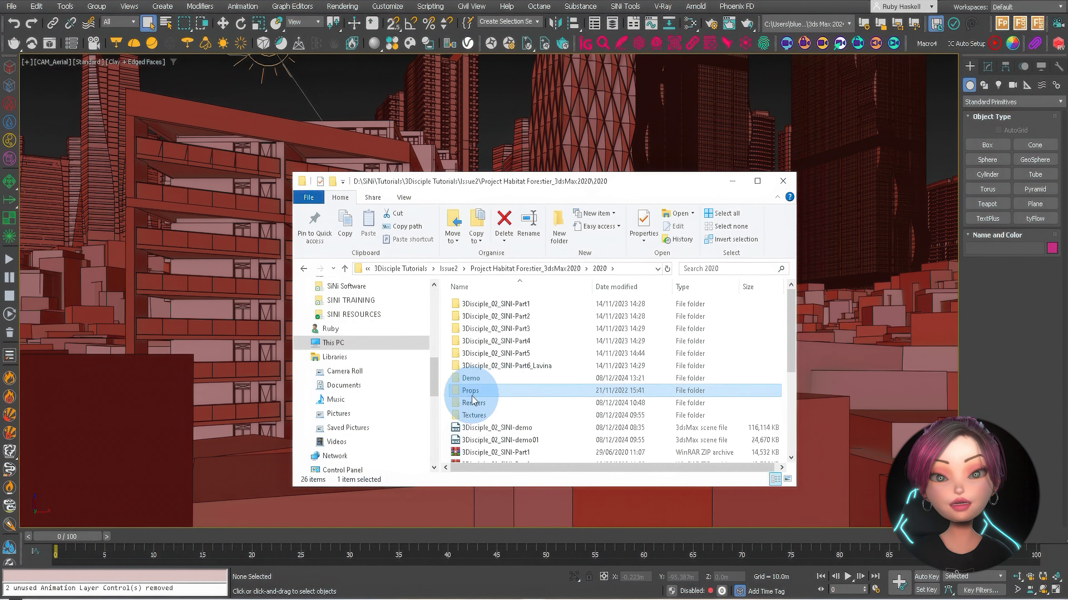
{"action": "right_click", "coordinate": [477, 341]}
{"action": "left_click", "coordinate": [328, 529]}
- Paste the V-RayProxies folder into the archived project folder Demo\Proxy test\Proxy test
{"action": "left_click", "coordinate": [534, 268]}
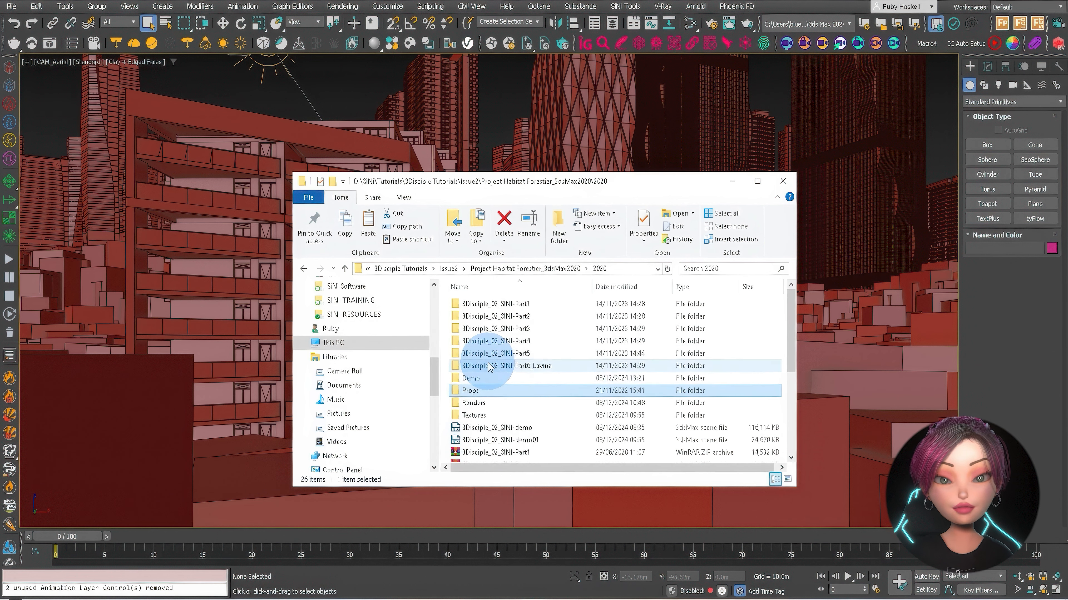
{"action": "double_click", "coordinate": [484, 378]}
{"action": "double_click", "coordinate": [476, 304]}
{"action": "double_click", "coordinate": [476, 306]}
{"action": "right_click", "coordinate": [500, 395]}
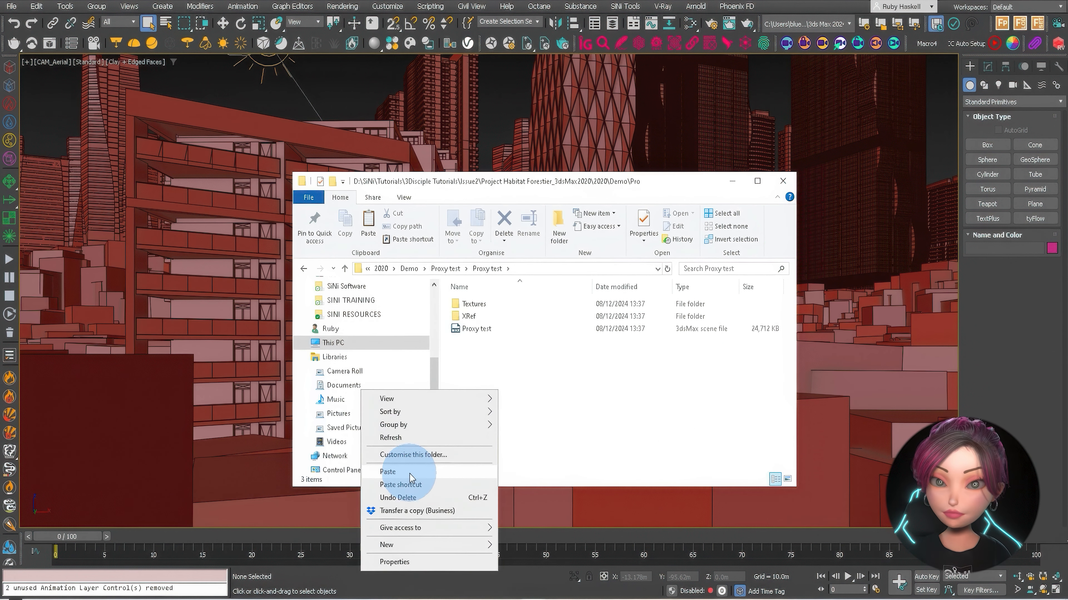
{"action": "left_click", "coordinate": [405, 475]}
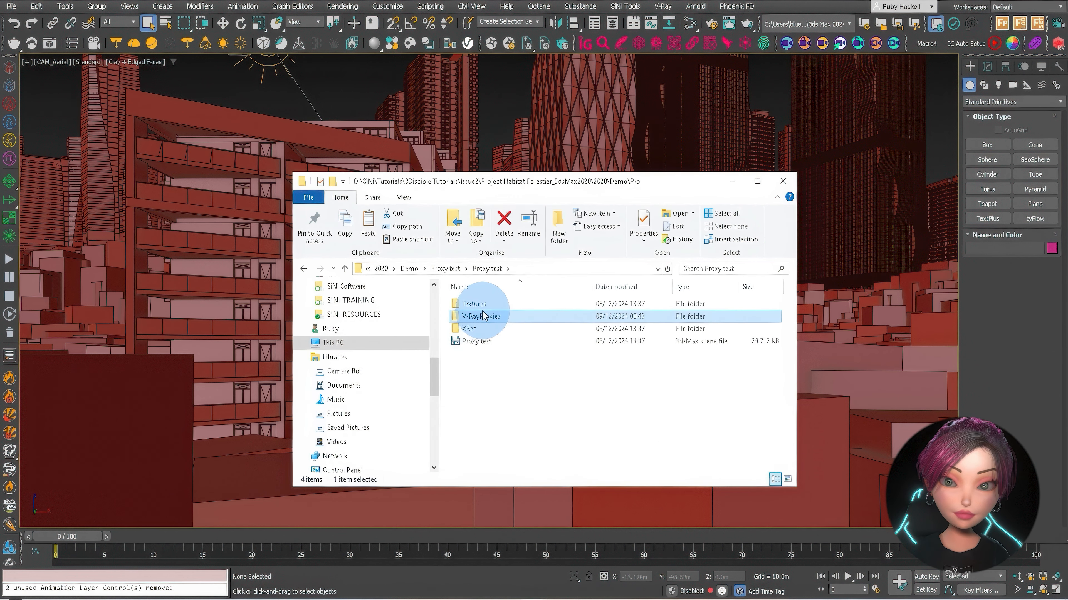
- Examine the proxy files in the pasted V-RayProxies folder and close the folder window
{"action": "double_click", "coordinate": [481, 317]}
{"action": "scroll", "coordinate": [496, 378], "scroll_direction": "down", "scroll_amount": 5}
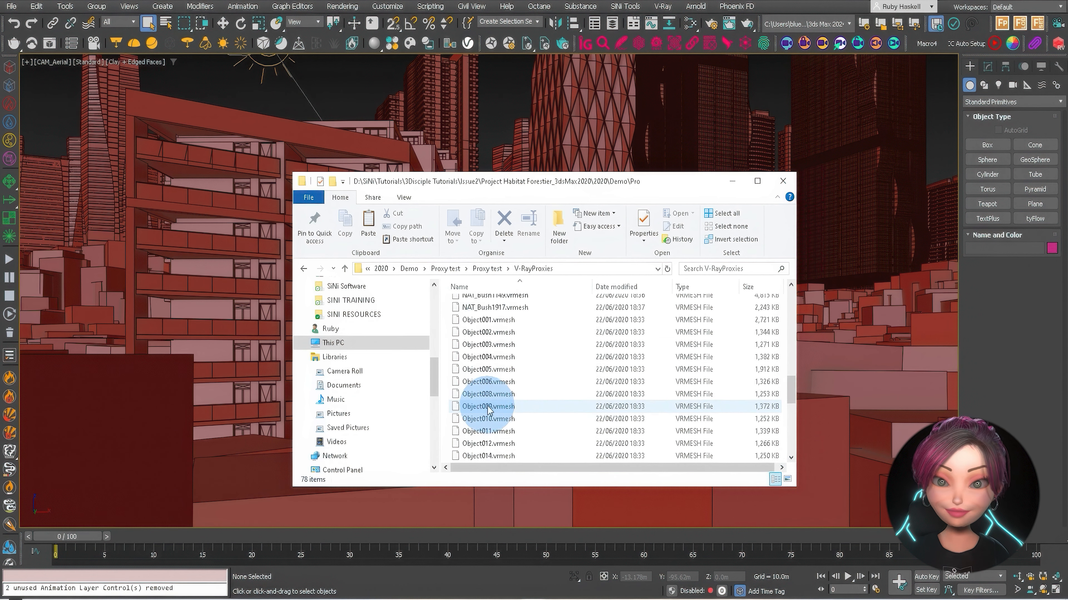
{"action": "scroll", "coordinate": [502, 358], "scroll_direction": "up", "scroll_amount": 10}
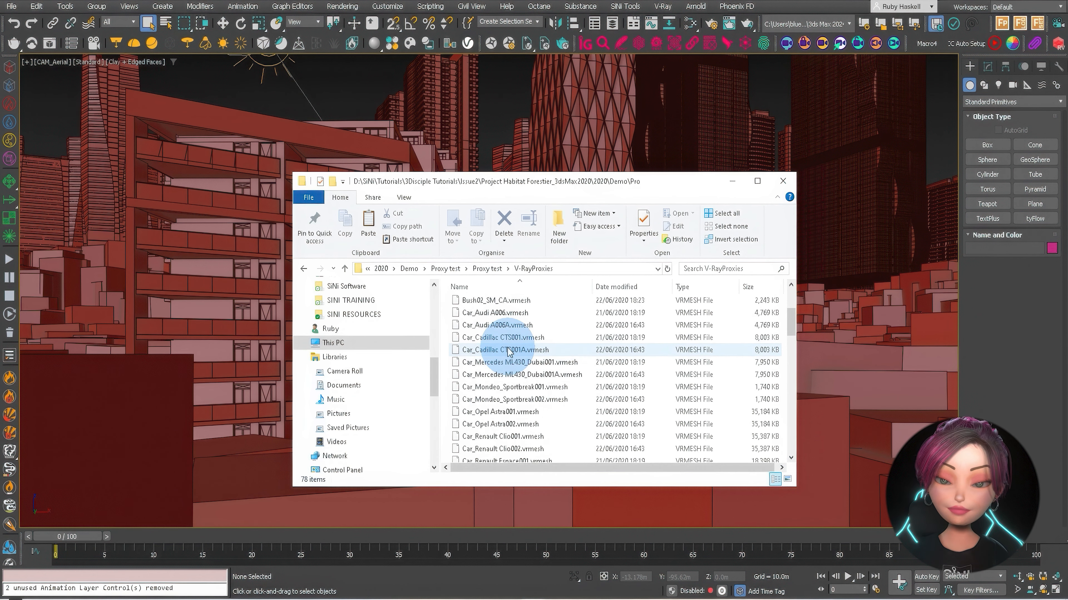
{"action": "left_click", "coordinate": [488, 269]}
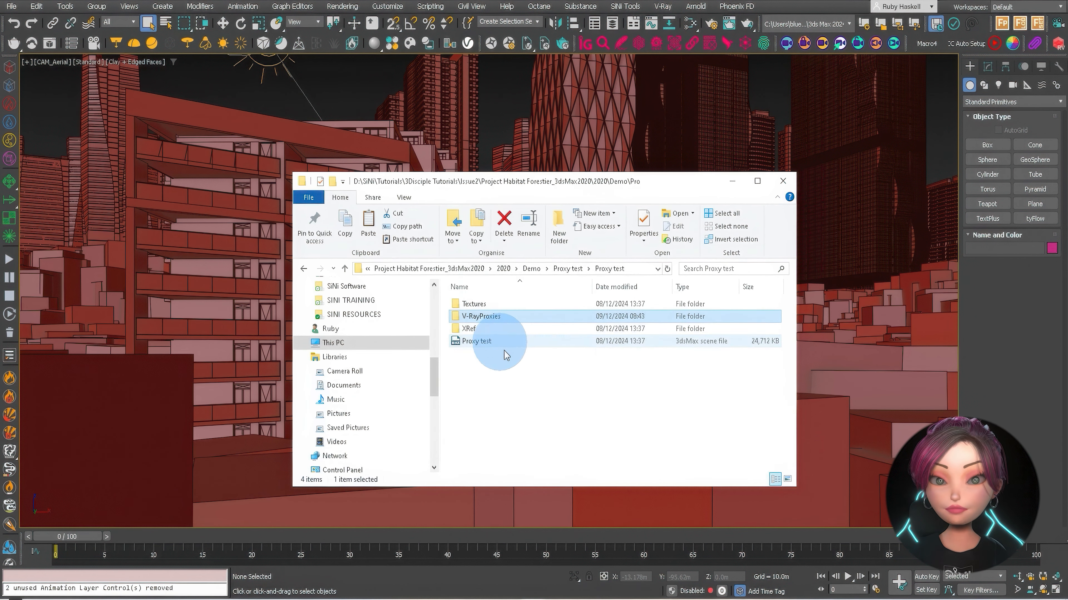
{"action": "left_click", "coordinate": [784, 183]}
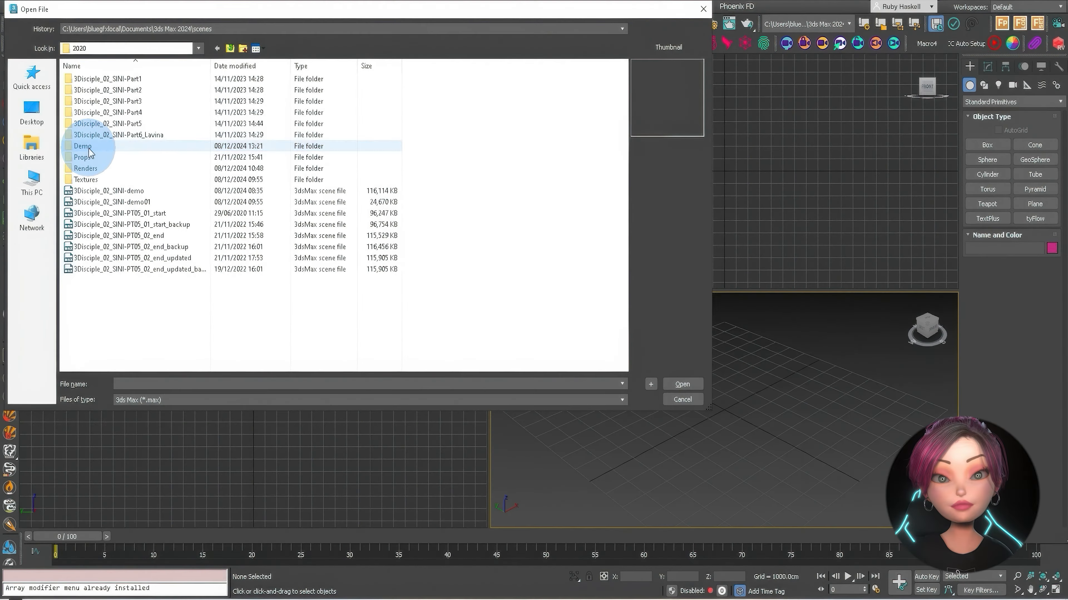
- Open the archived Proxy test scene from the Proxy test folder inside Demo
{"action": "double_click", "coordinate": [72, 146]}
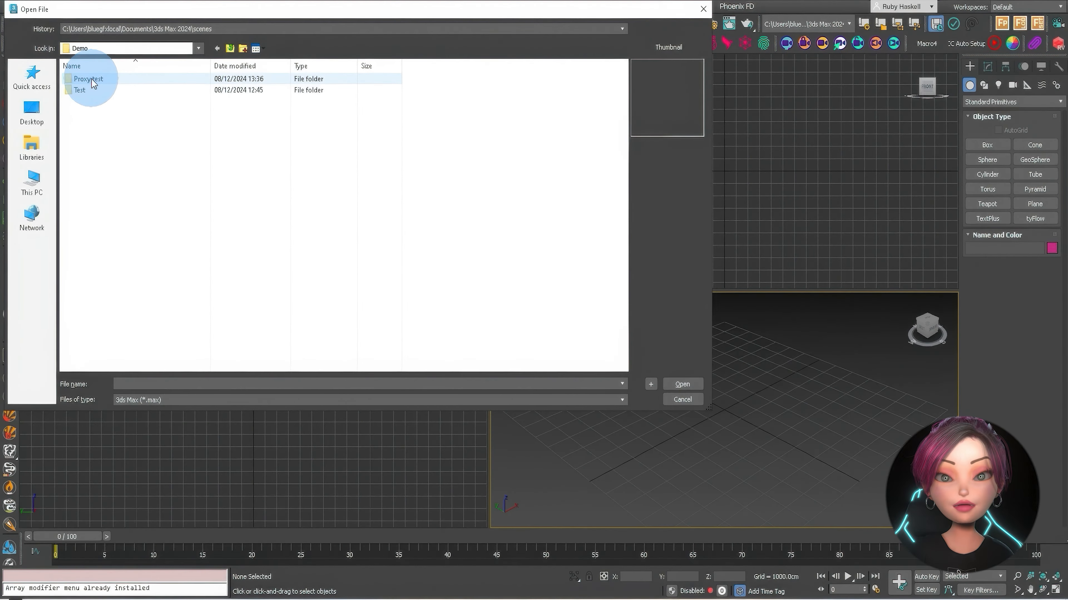
{"action": "double_click", "coordinate": [93, 81]}
{"action": "double_click", "coordinate": [89, 100]}
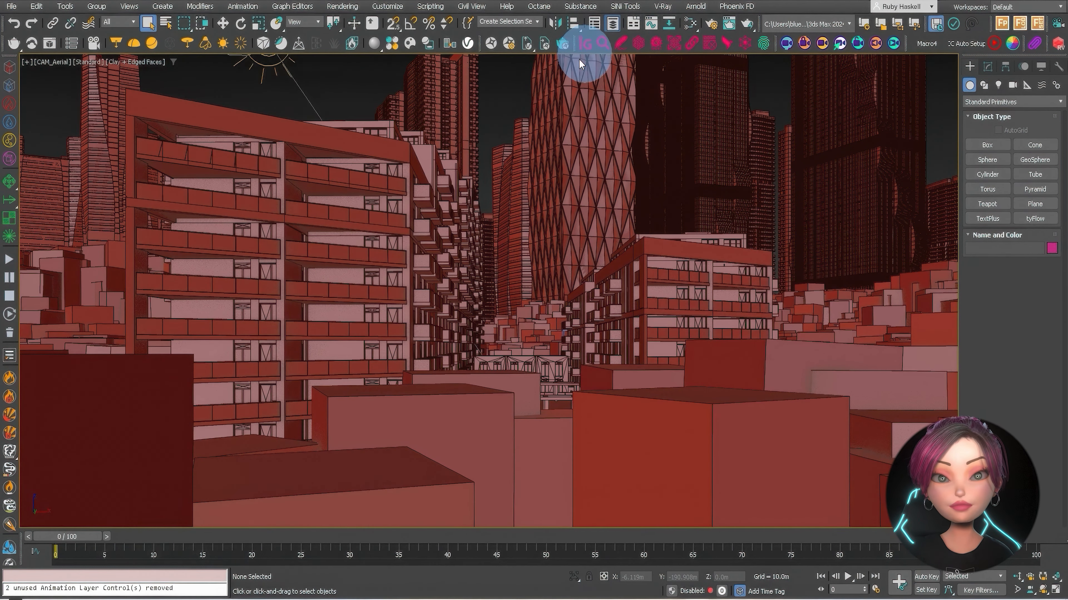
- Select all objects on the NAT_Trees layer and repath their proxies to the archived Proxy test\V-RayProxies folder with SiNi IgNite's VRay Renderer workflow
{"action": "scroll", "coordinate": [308, 251], "scroll_direction": "down", "scroll_amount": 7}
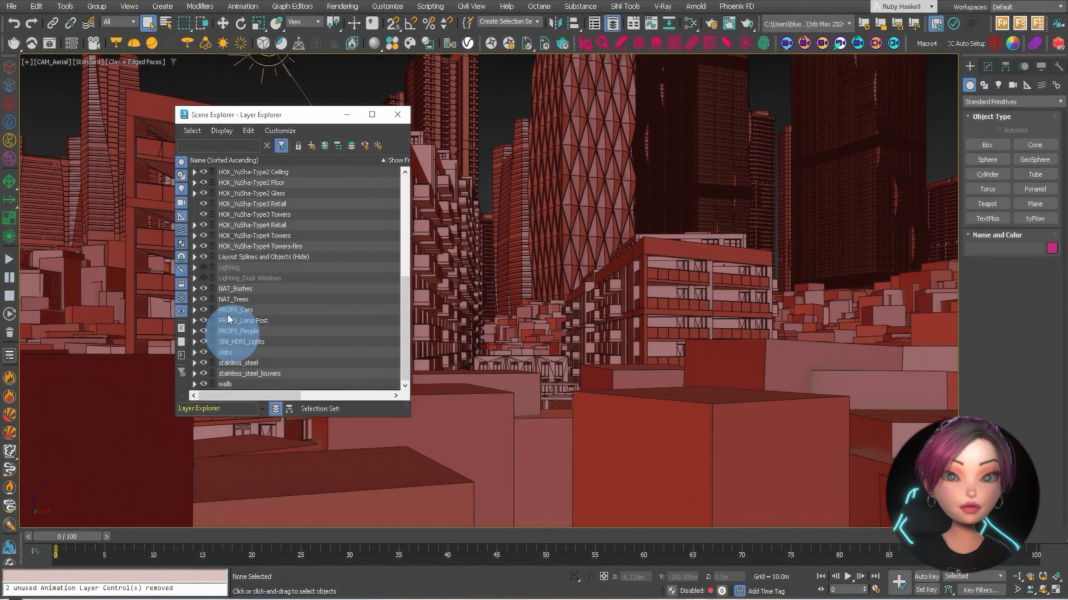
{"action": "double_click", "coordinate": [232, 299]}
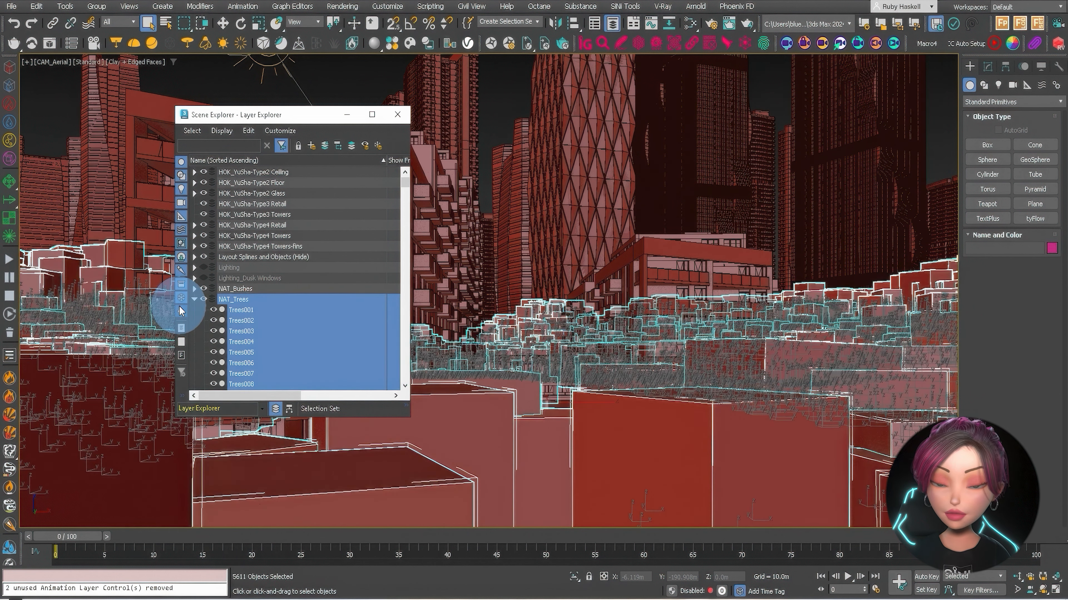
{"action": "left_click", "coordinate": [586, 42]}
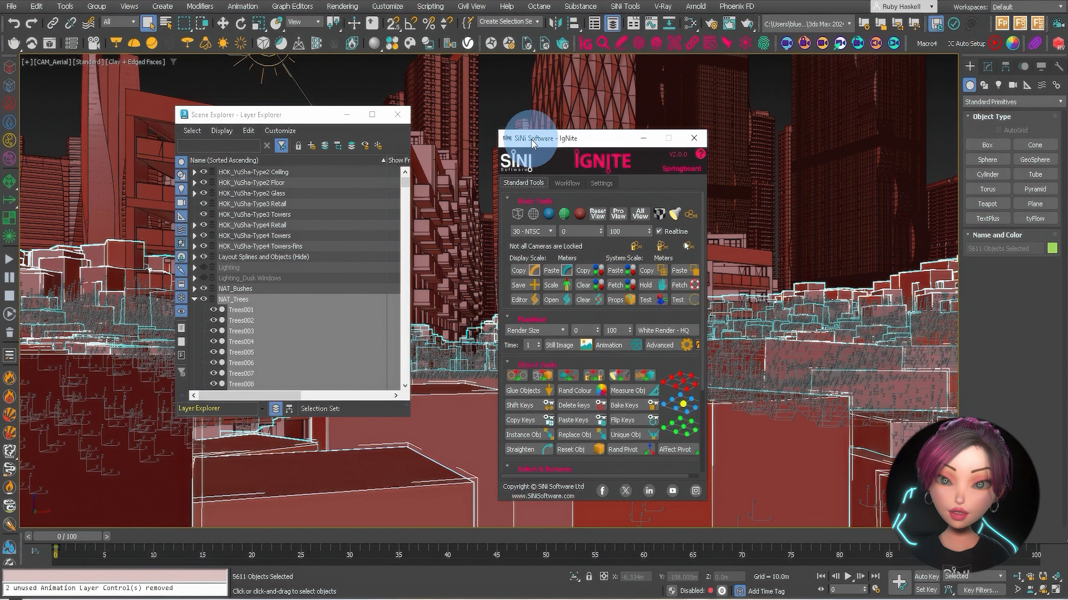
{"action": "left_click", "coordinate": [566, 184]}
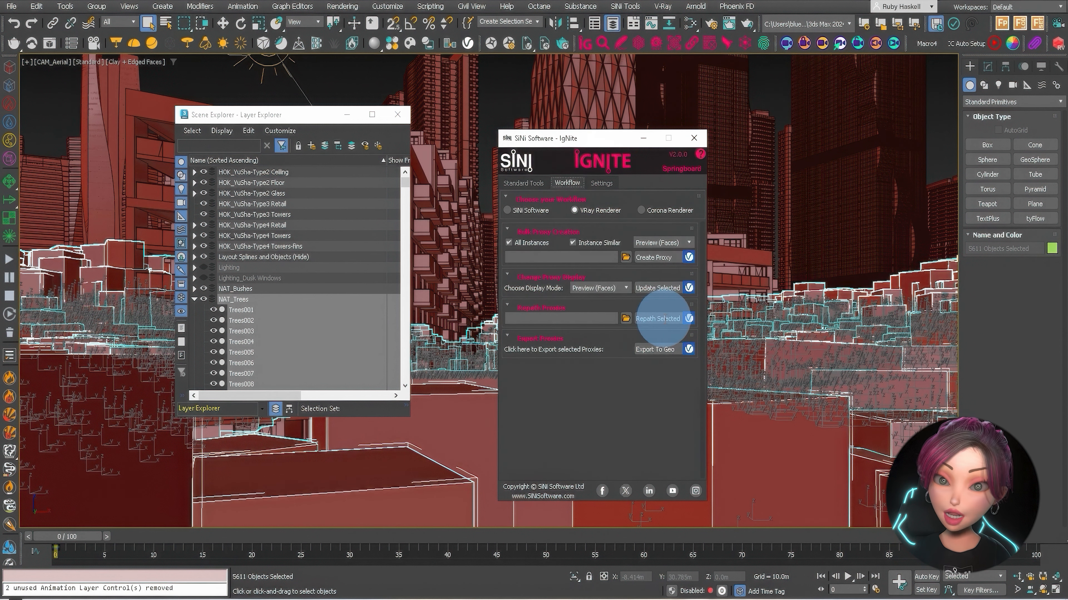
{"action": "left_click", "coordinate": [626, 319]}
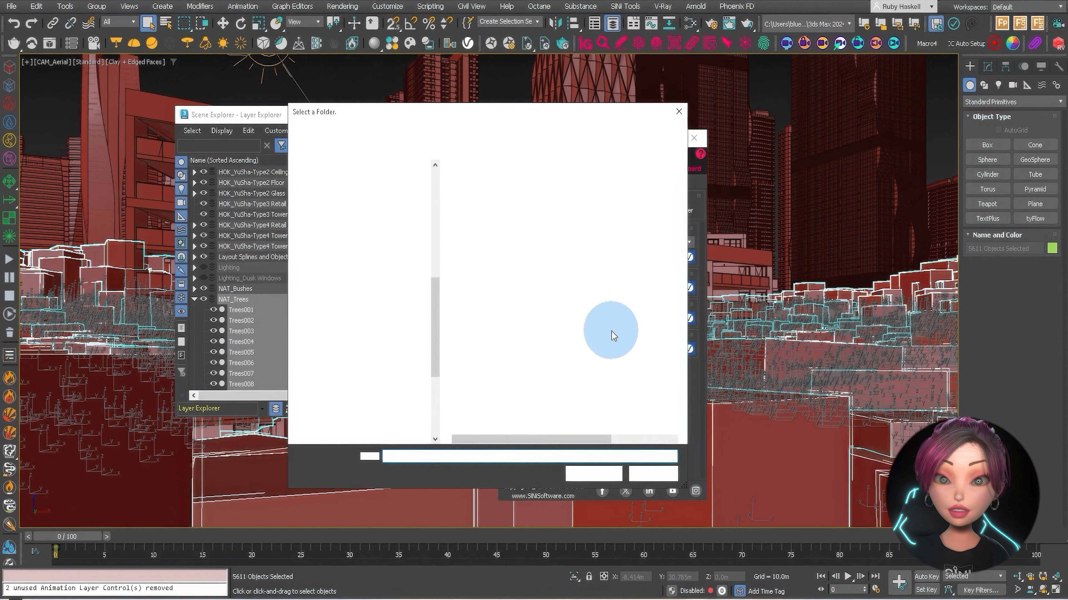
{"action": "double_click", "coordinate": [474, 198]}
{"action": "left_click", "coordinate": [593, 474]}
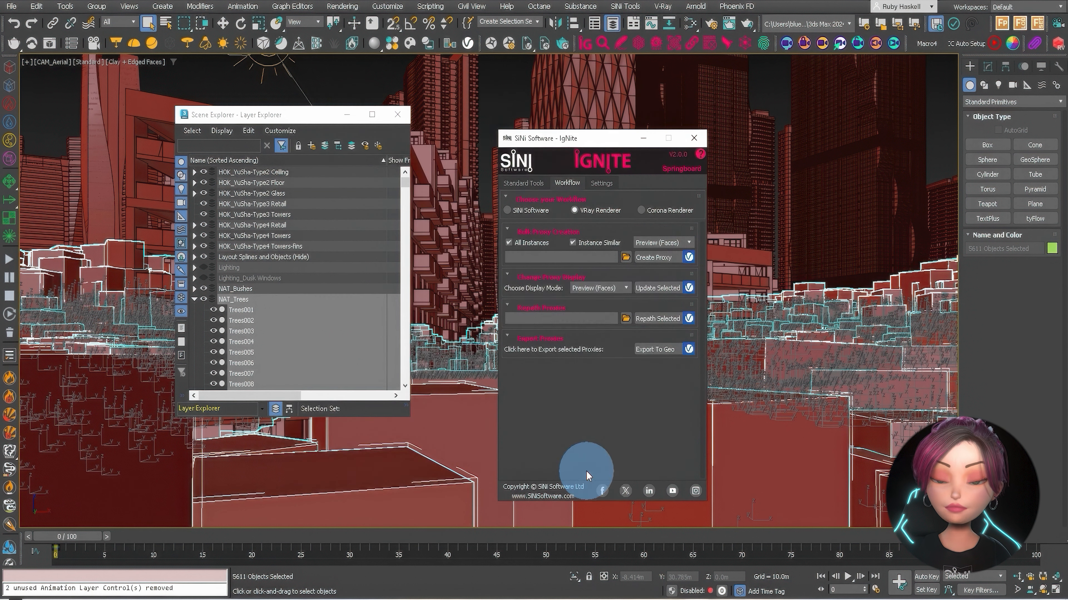
{"action": "left_click", "coordinate": [662, 316]}
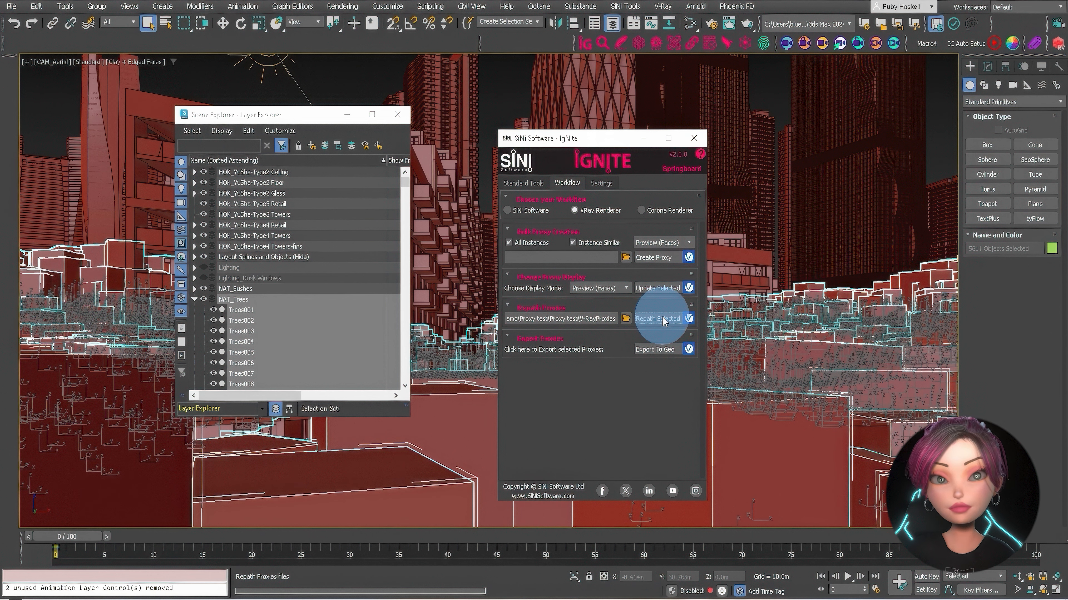
- Repath the proxies of all objects on the NAT_Bushes layer to the same V-RayProxies folder
{"action": "left_click", "coordinate": [194, 298]}
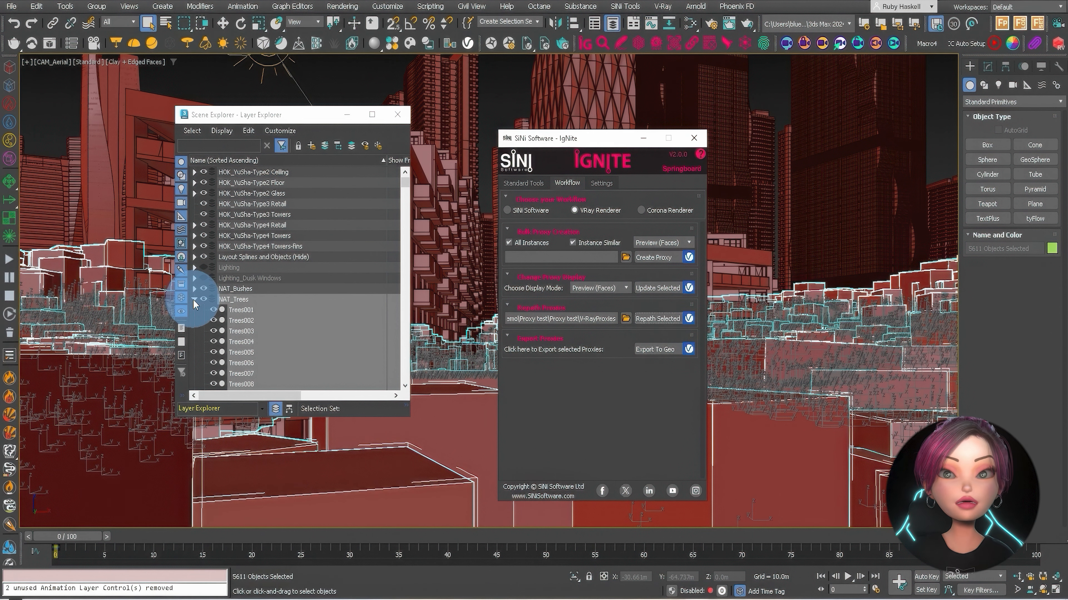
{"action": "left_click", "coordinate": [229, 298]}
{"action": "double_click", "coordinate": [228, 290]}
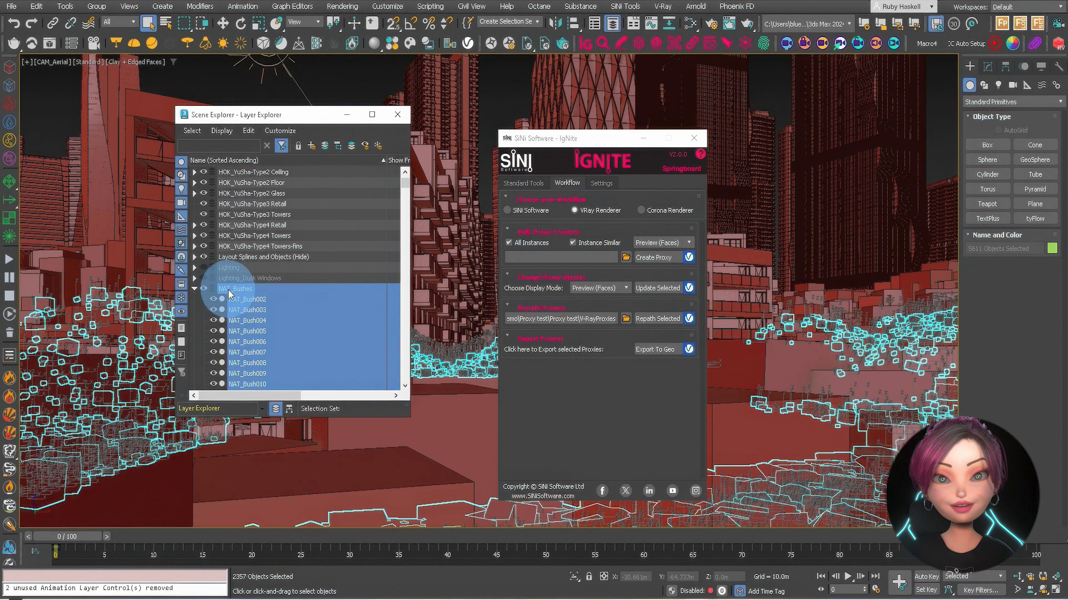
{"action": "left_click", "coordinate": [657, 319]}
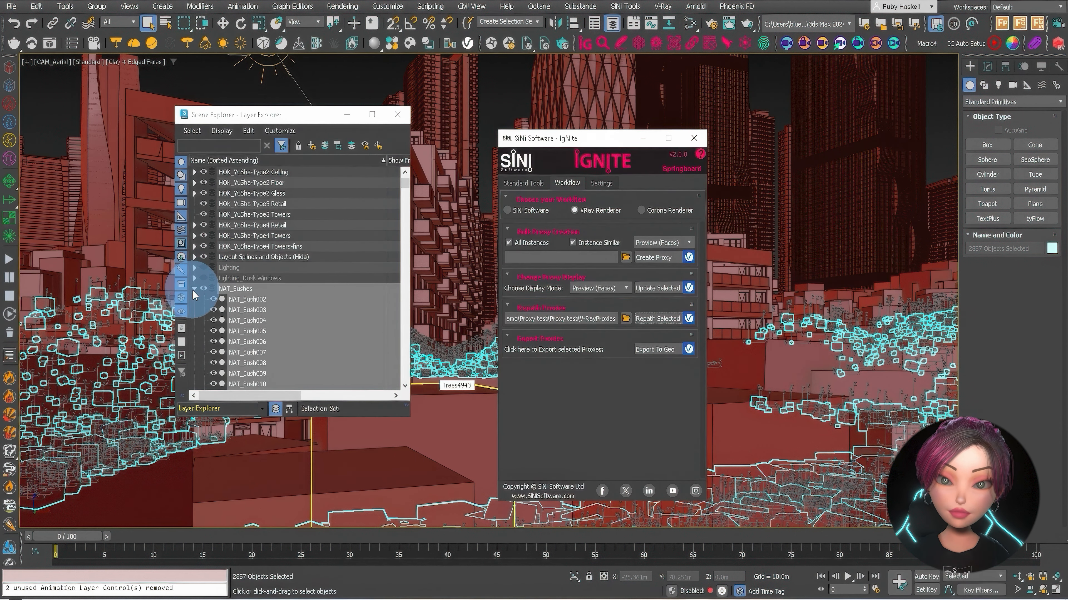
- Repath the proxies of all objects on the PROPS_Cars layer to the same V-RayProxies folder
{"action": "left_click", "coordinate": [194, 290]}
{"action": "left_click", "coordinate": [235, 311]}
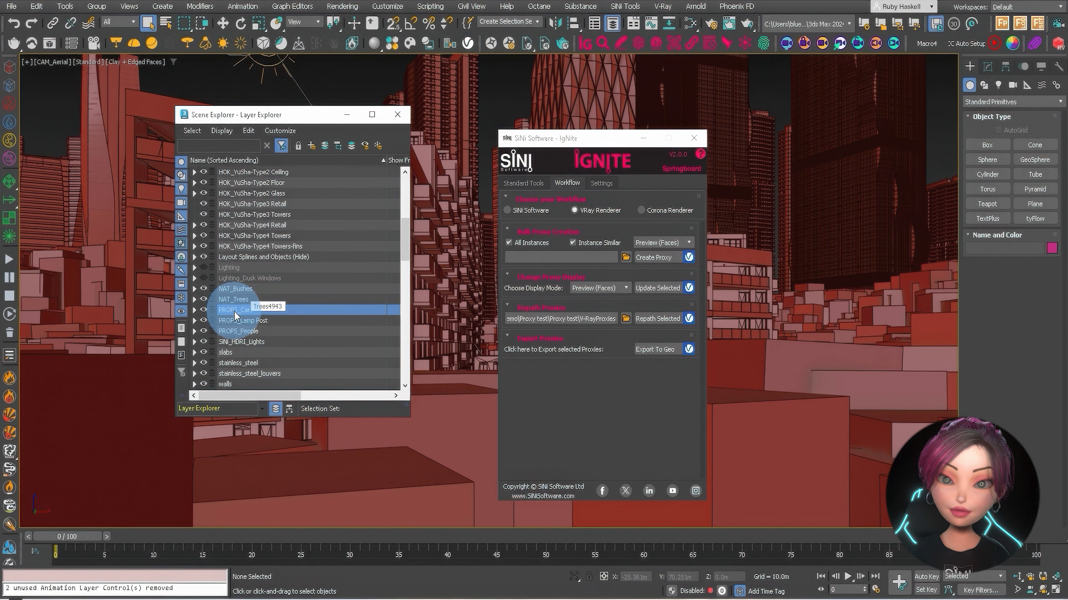
{"action": "double_click", "coordinate": [234, 314]}
{"action": "left_click", "coordinate": [642, 318]}
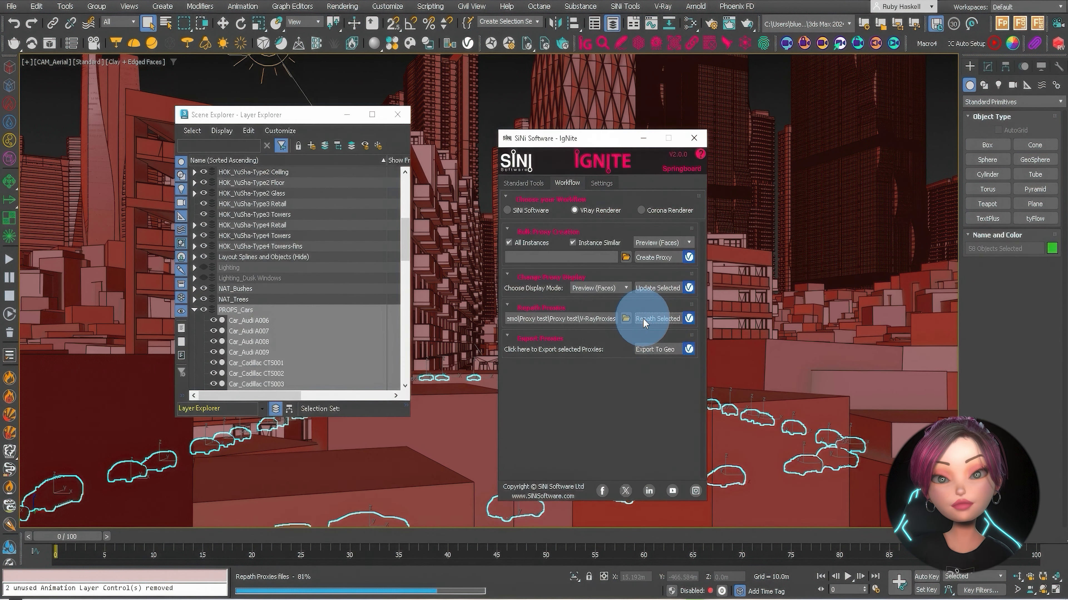
- Repath the proxies of all objects on the PROPS_People layer to the same V-RayProxies folder
{"action": "left_click", "coordinate": [194, 311]}
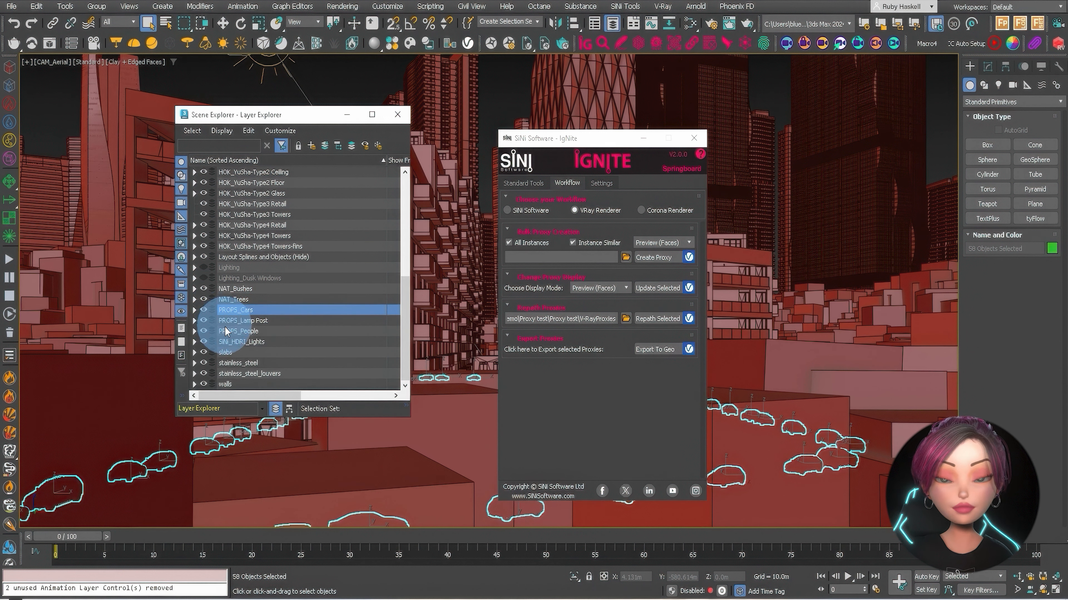
{"action": "left_click", "coordinate": [231, 333]}
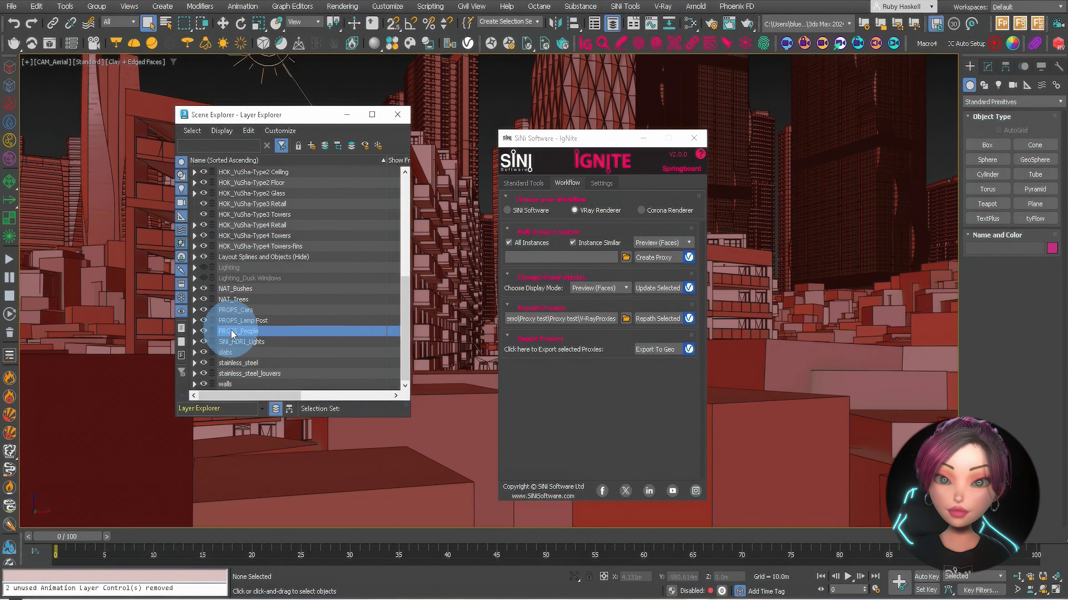
{"action": "double_click", "coordinate": [232, 332]}
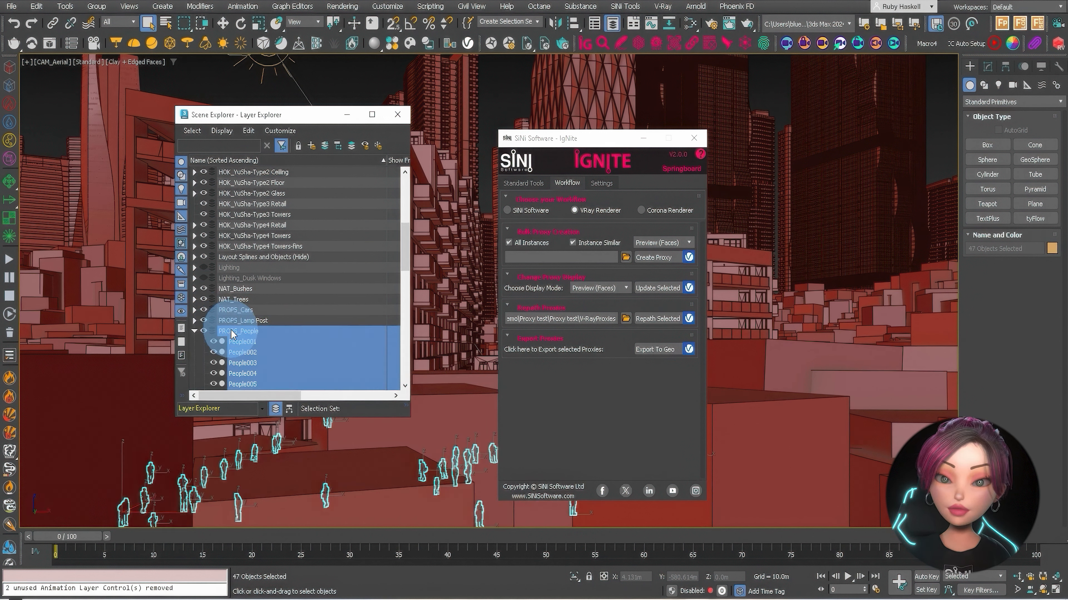
{"action": "left_click", "coordinate": [655, 318]}
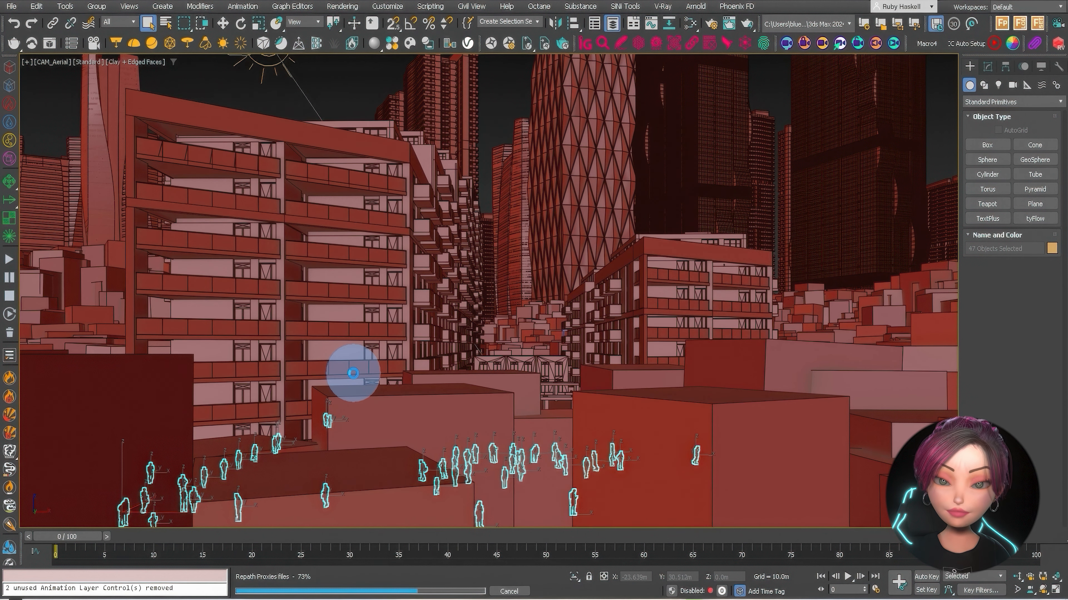
- Check the remaining layers at the end of the layer list and close the Layer Explorer and IgNite windows
{"action": "left_click_drag", "start_coordinate": [406, 274], "coordinate": [414, 401]}
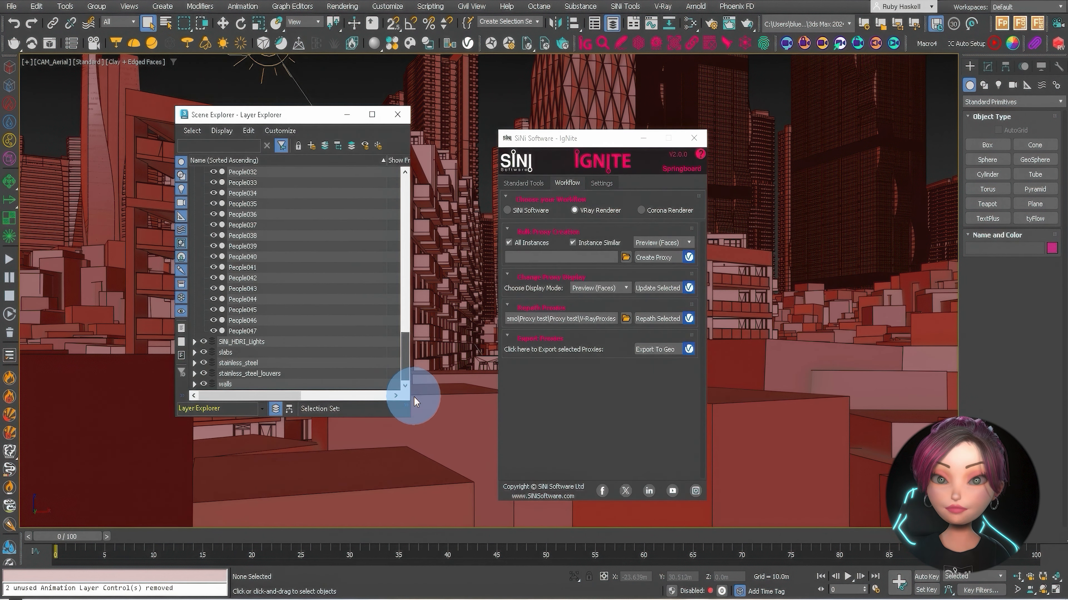
{"action": "left_click", "coordinate": [397, 115]}
{"action": "left_click", "coordinate": [694, 138]}
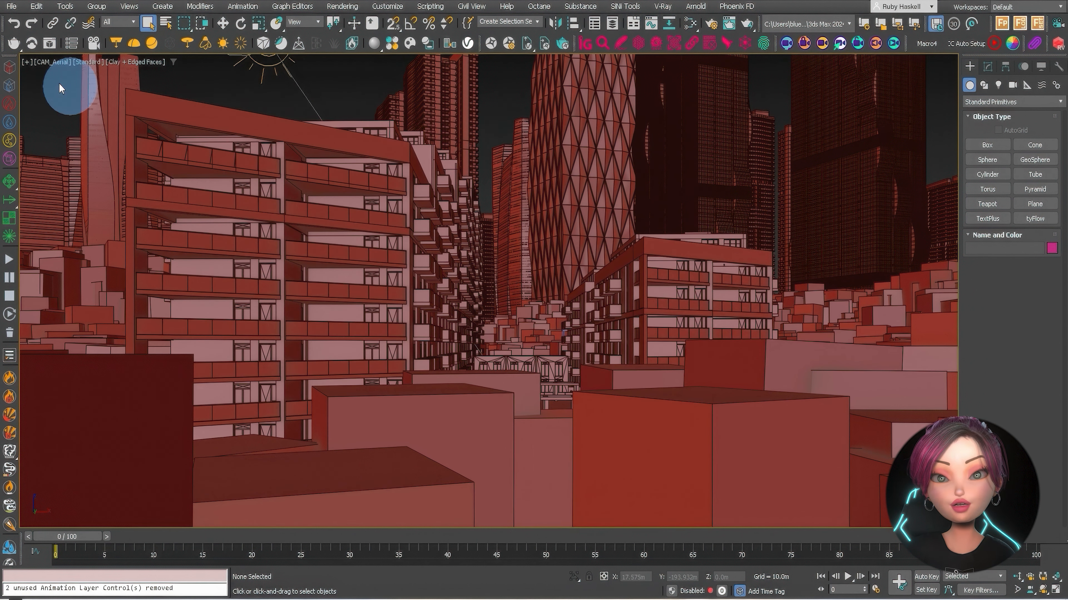
- Save the repathed scene as an incremented copy, Proxy test01.max, in the archived Proxy test folder
{"action": "left_click", "coordinate": [11, 6]}
{"action": "left_click", "coordinate": [25, 122]}
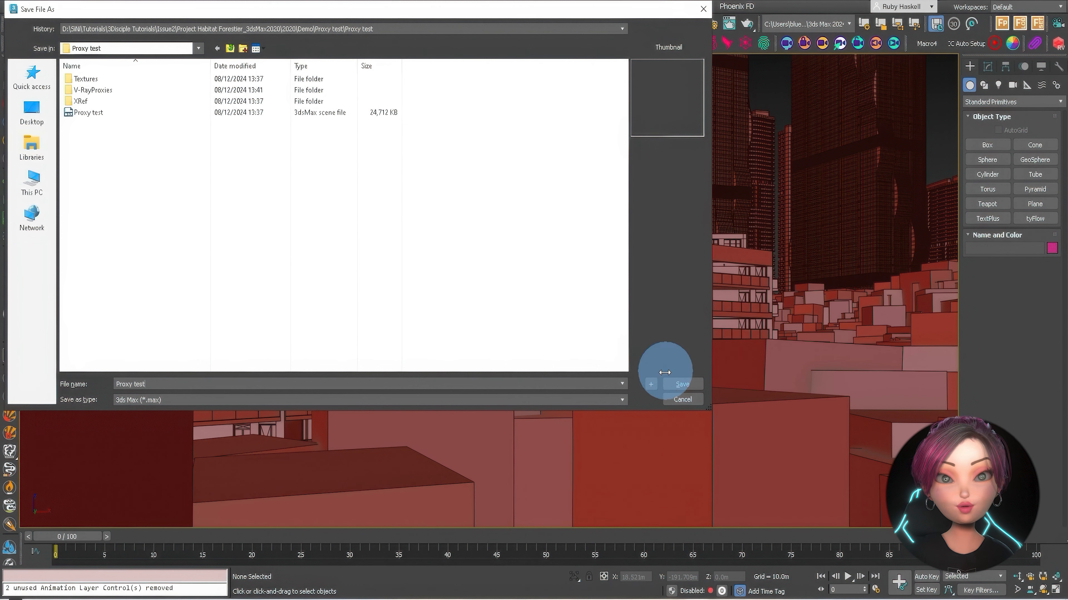
{"action": "left_click", "coordinate": [670, 383]}
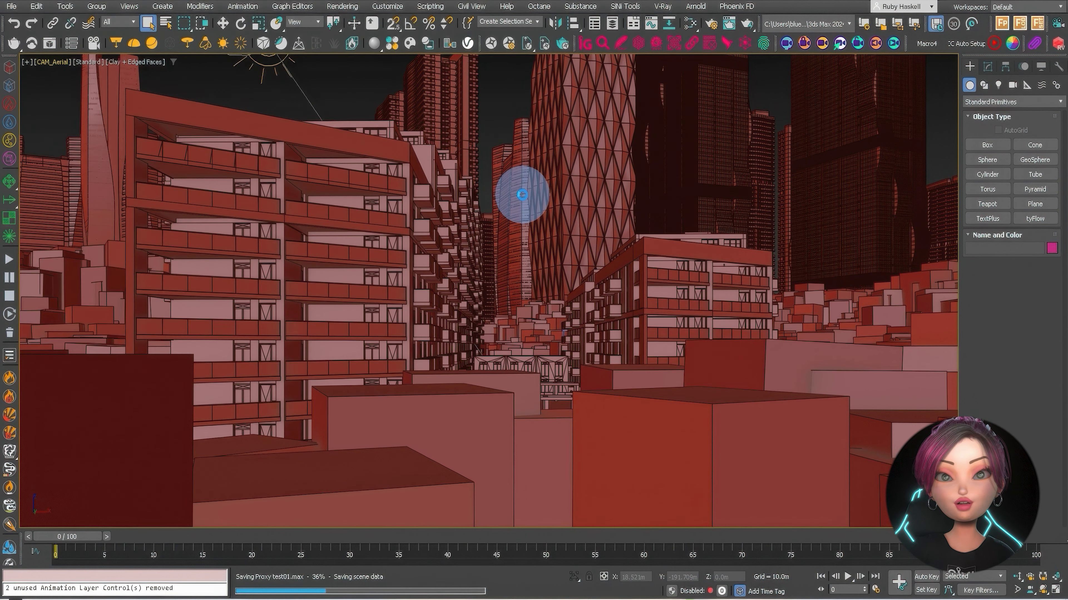